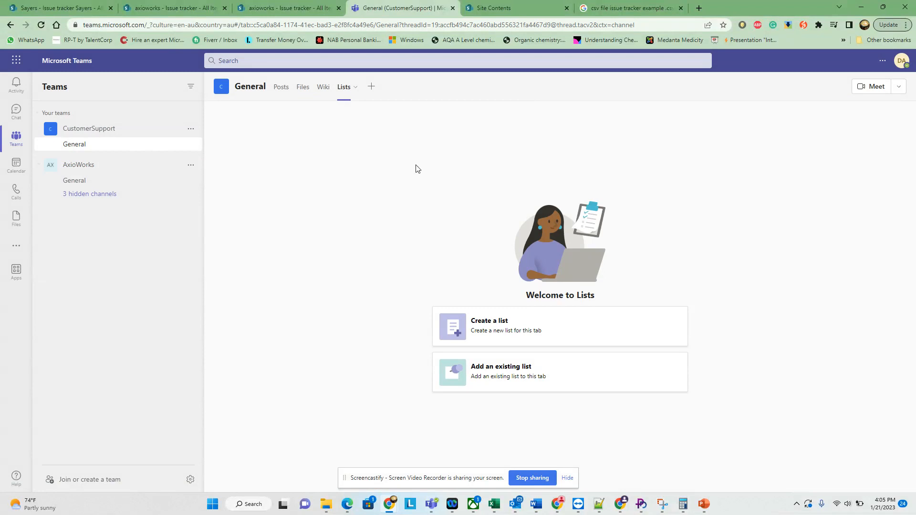
- Start a new list in the CustomerSupport General channel from the Tamworth CSV file in the Servco folder
{"action": "left_click", "coordinate": [511, 333]}
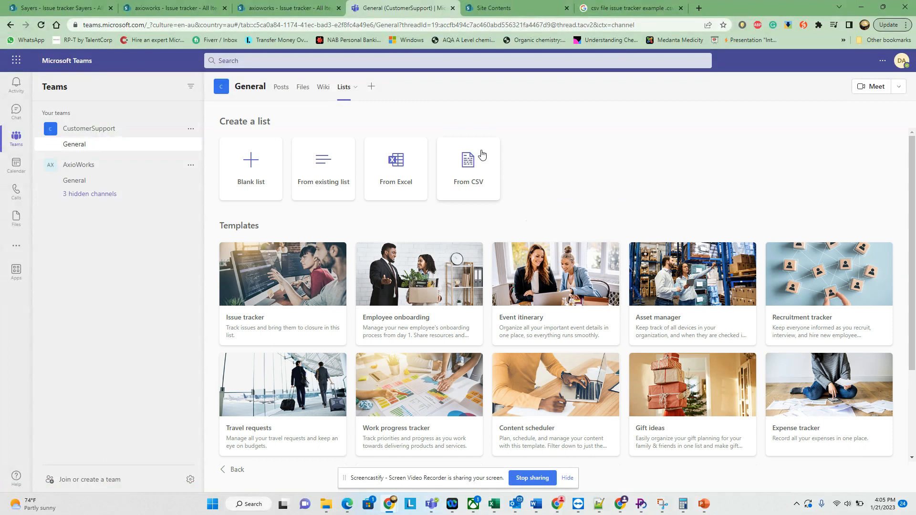
{"action": "left_click", "coordinate": [479, 172]}
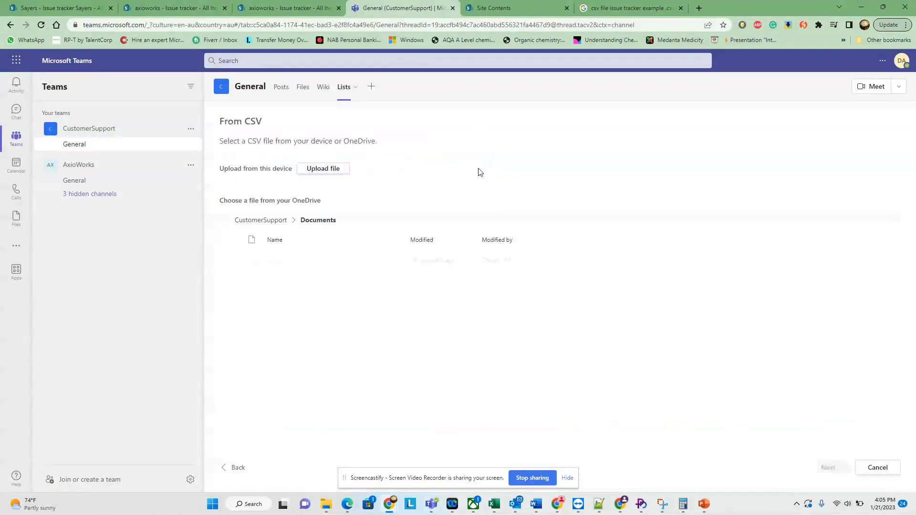
{"action": "left_click", "coordinate": [327, 170]}
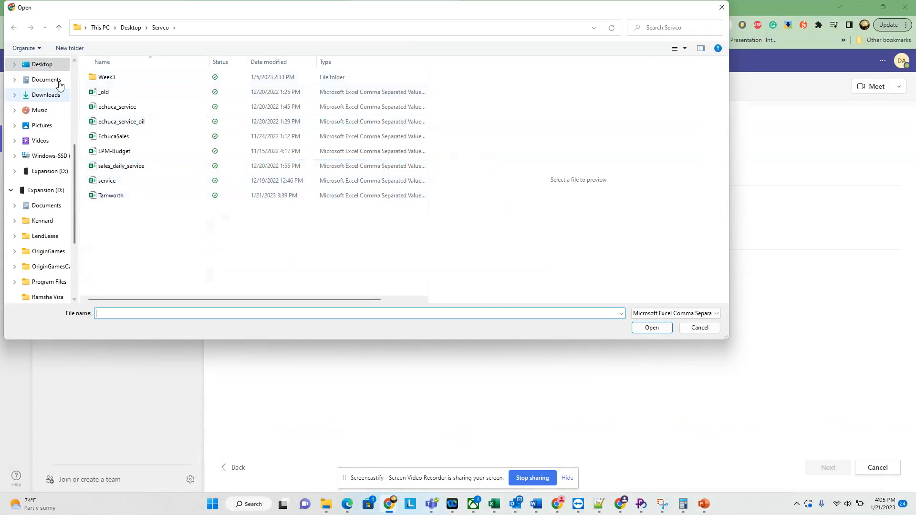
{"action": "left_click", "coordinate": [129, 193]}
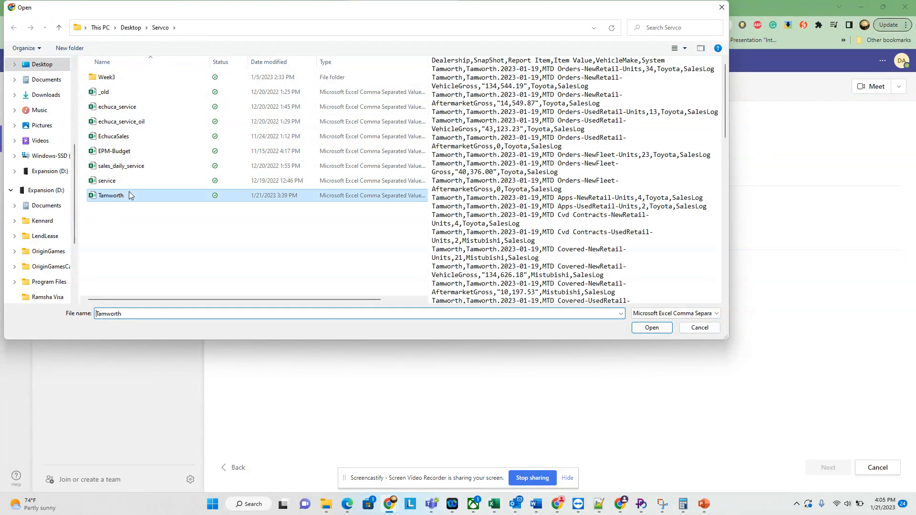
{"action": "double_click", "coordinate": [145, 196]}
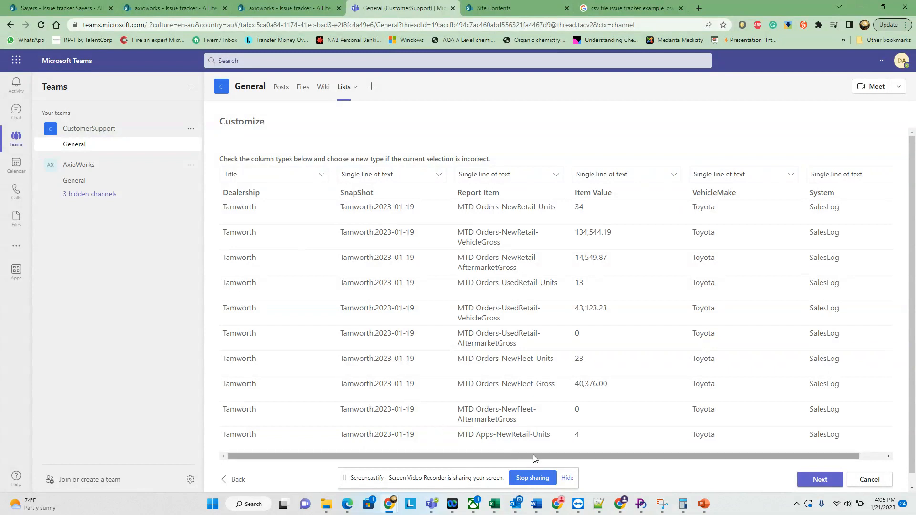
- Set the import column types to Number for Item Value and Choice for VehicleMake and System, and accept them
{"action": "left_click_drag", "start_coordinate": [533, 454], "coordinate": [505, 448]}
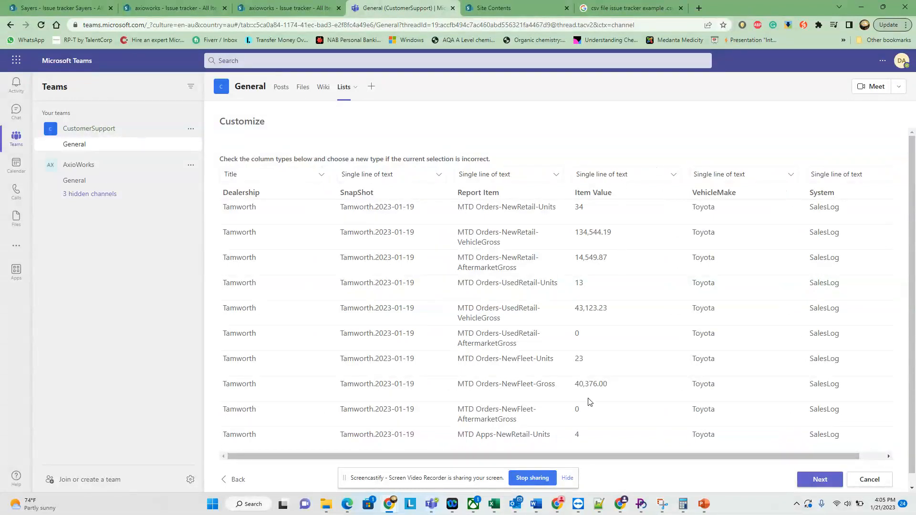
{"action": "left_click", "coordinate": [652, 176]}
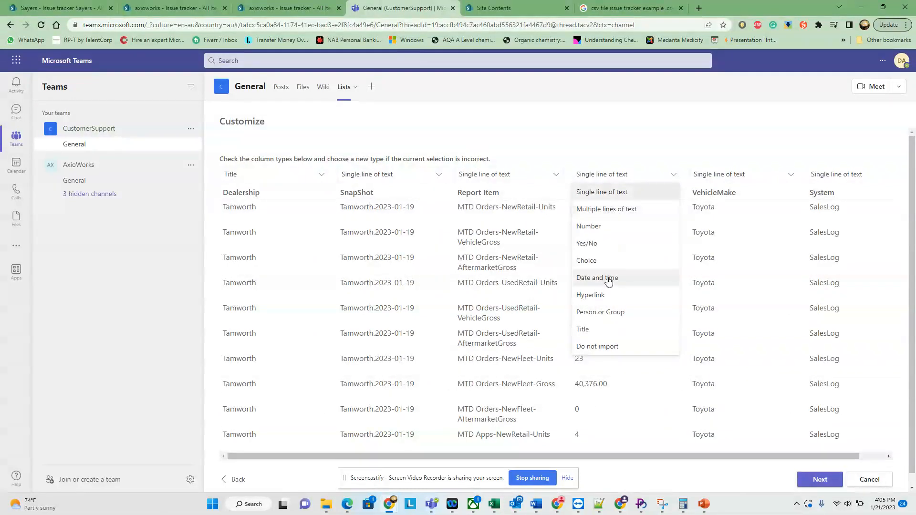
{"action": "left_click", "coordinate": [606, 231]}
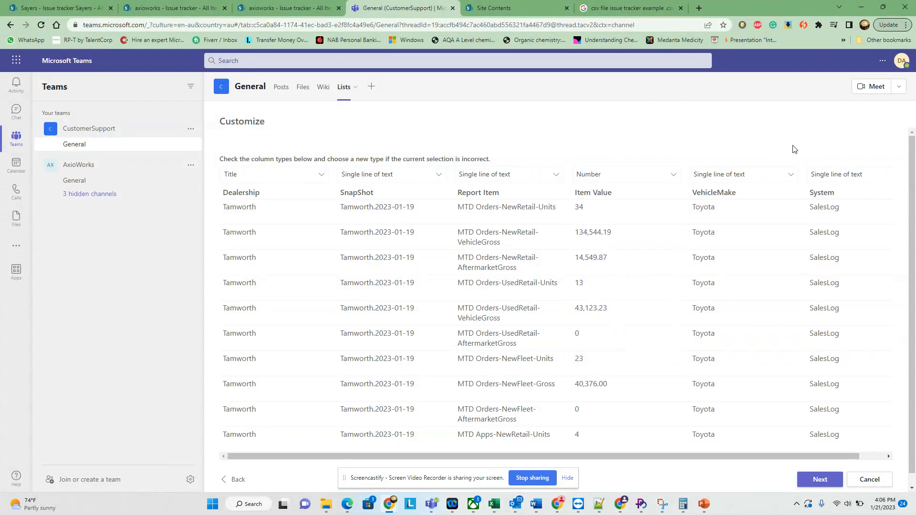
{"action": "left_click", "coordinate": [761, 178]}
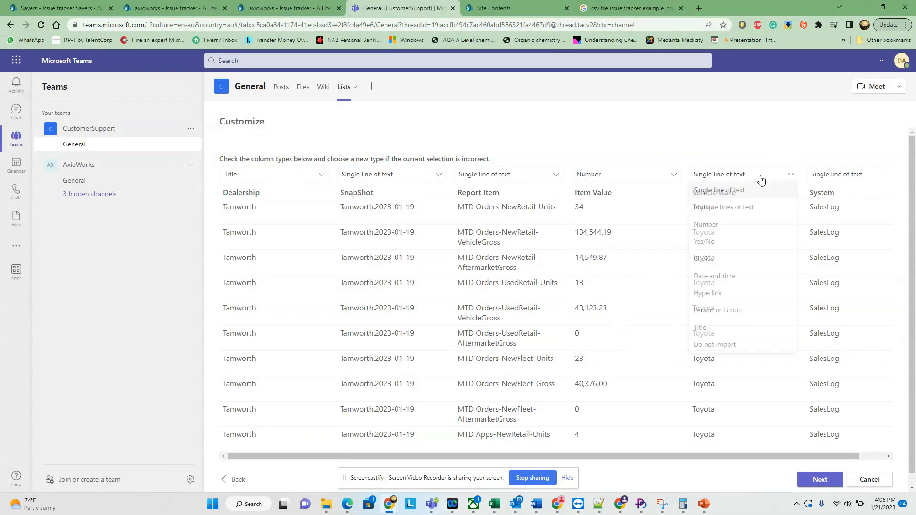
{"action": "left_click", "coordinate": [736, 260]}
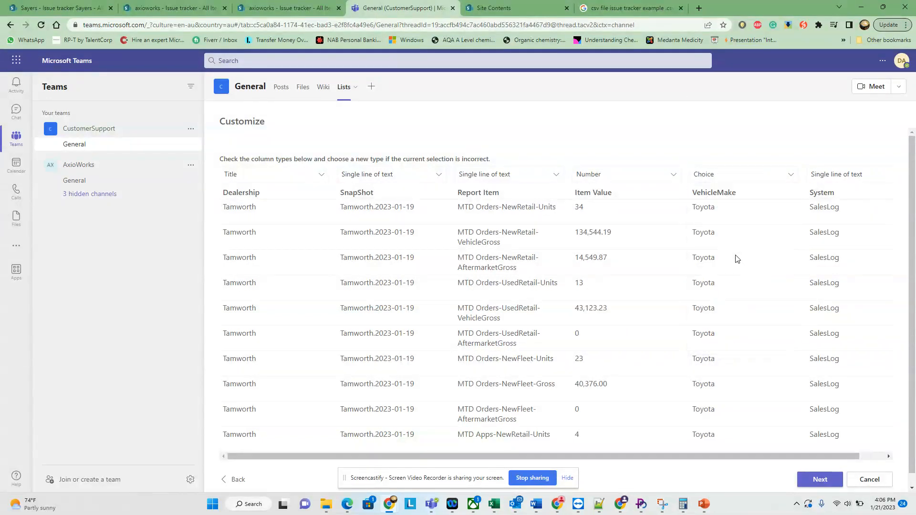
{"action": "left_click_drag", "start_coordinate": [740, 457], "coordinate": [804, 457]}
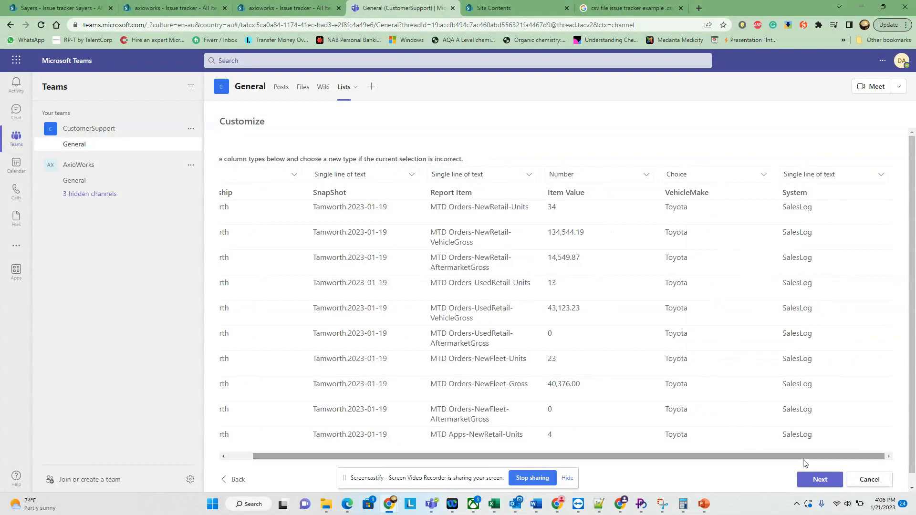
{"action": "left_click", "coordinate": [812, 177]}
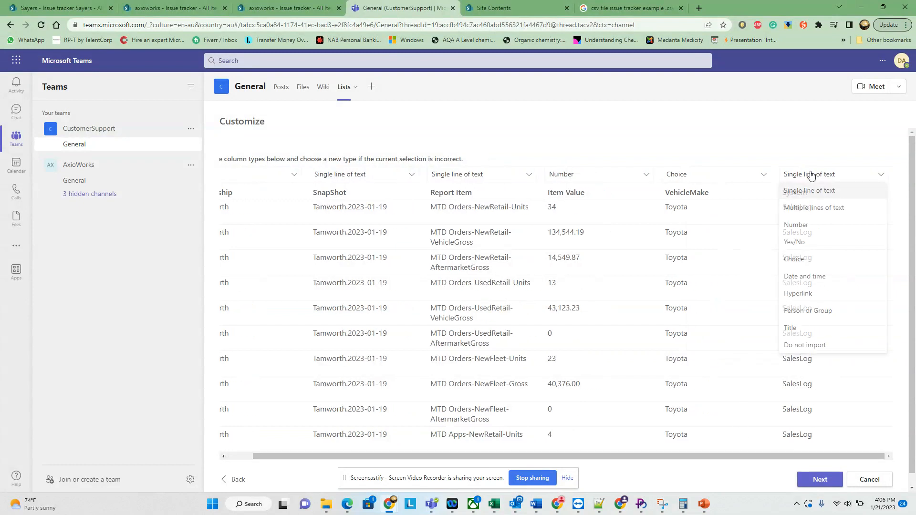
{"action": "left_click", "coordinate": [794, 261]}
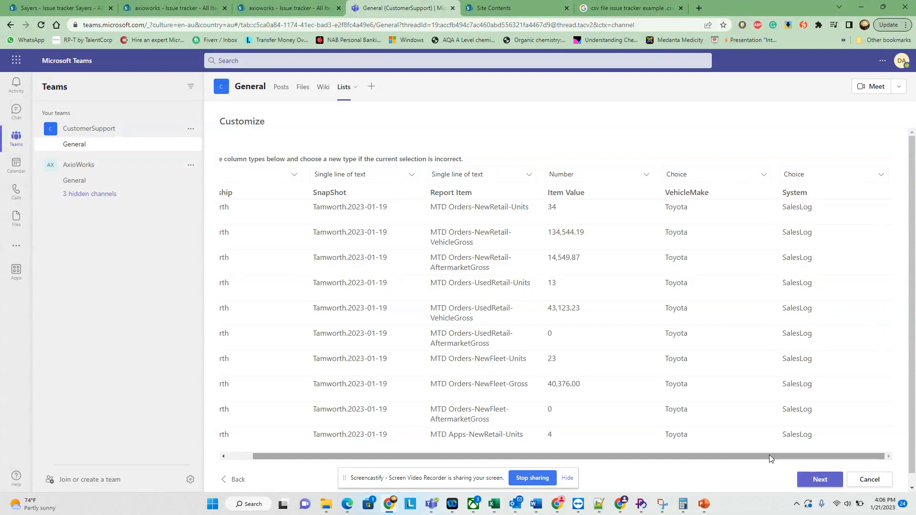
{"action": "left_click_drag", "start_coordinate": [769, 454], "coordinate": [626, 453]}
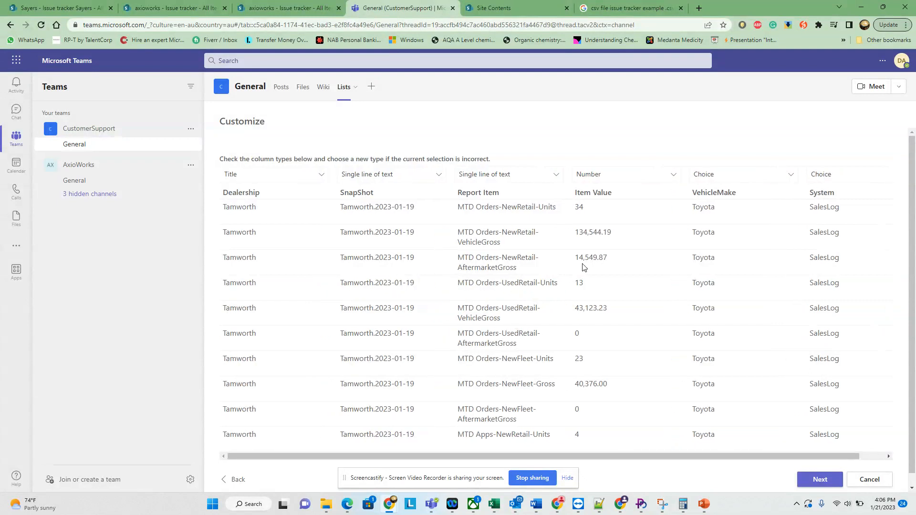
{"action": "left_click", "coordinate": [820, 480]}
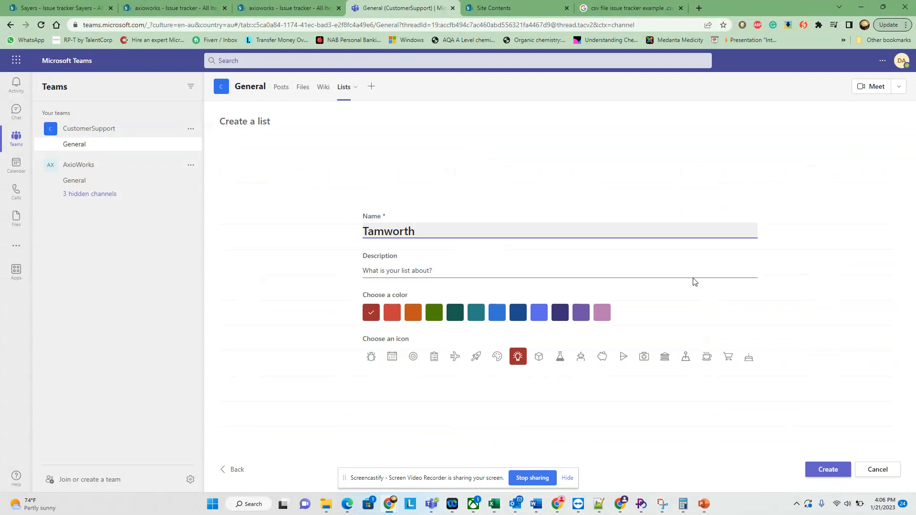
- Create the list with the name "Dealership list", the light indigo colour and the coffee cup icon
{"action": "type", "text": "Dealership list"}
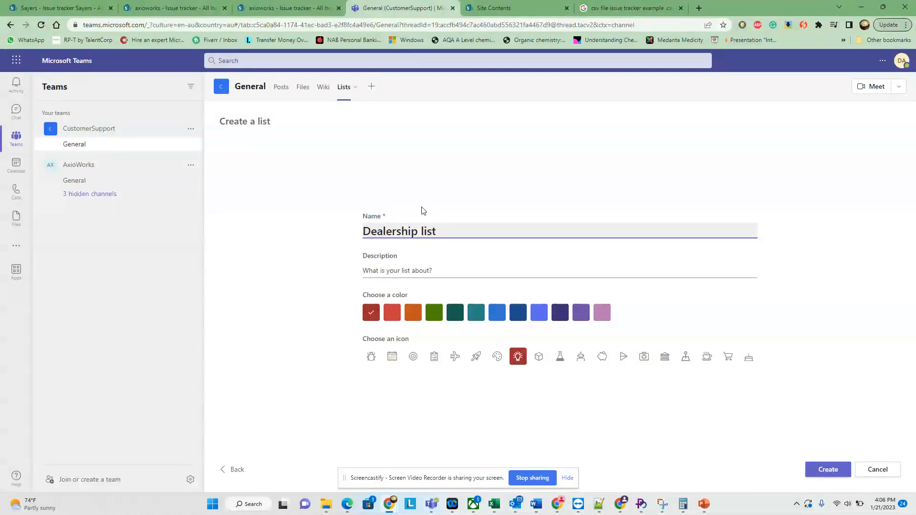
{"action": "left_click", "coordinate": [535, 313]}
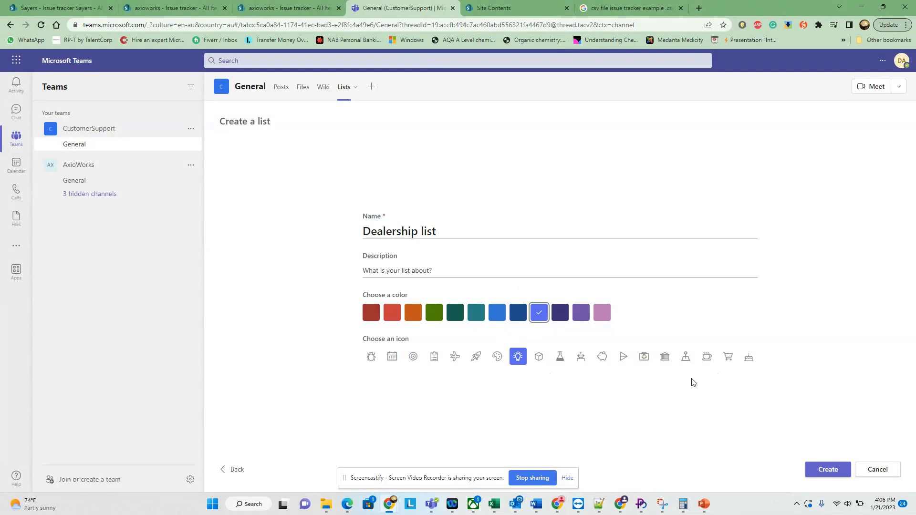
{"action": "left_click", "coordinate": [707, 359]}
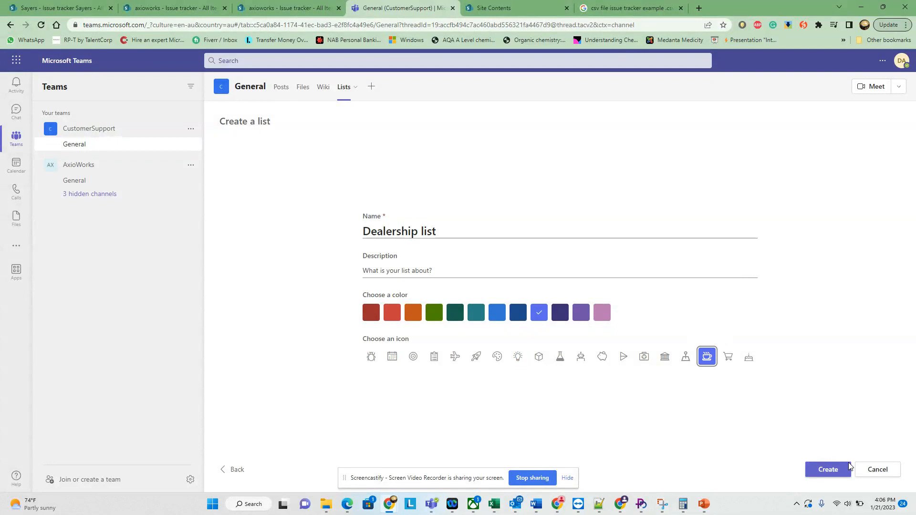
{"action": "left_click", "coordinate": [833, 471]}
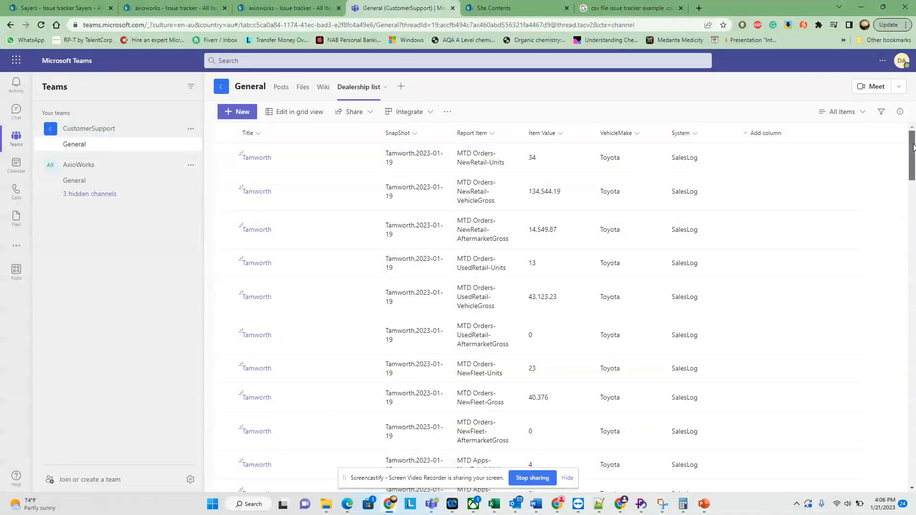
- Filter the Dealership list by VehicleMake to Hyundai and Toyota and look through the filtered rows
{"action": "mouse_move", "coordinate": [913, 151]}
{"action": "left_mouse_down"}
{"action": "mouse_move", "coordinate": [895, 406]}
{"action": "mouse_move", "coordinate": [908, 479]}
{"action": "mouse_move", "coordinate": [915, 159]}
{"action": "left_mouse_up"}
{"action": "left_click", "coordinate": [636, 138]}
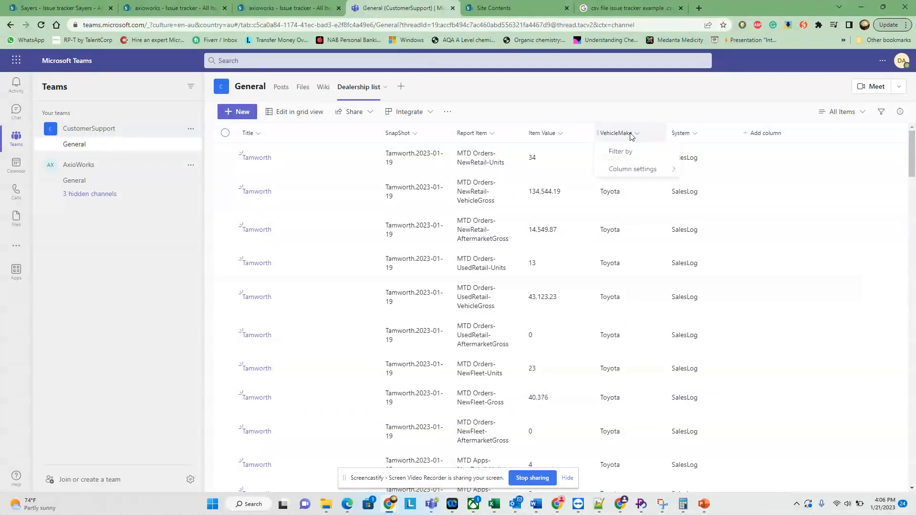
{"action": "left_click", "coordinate": [627, 150]}
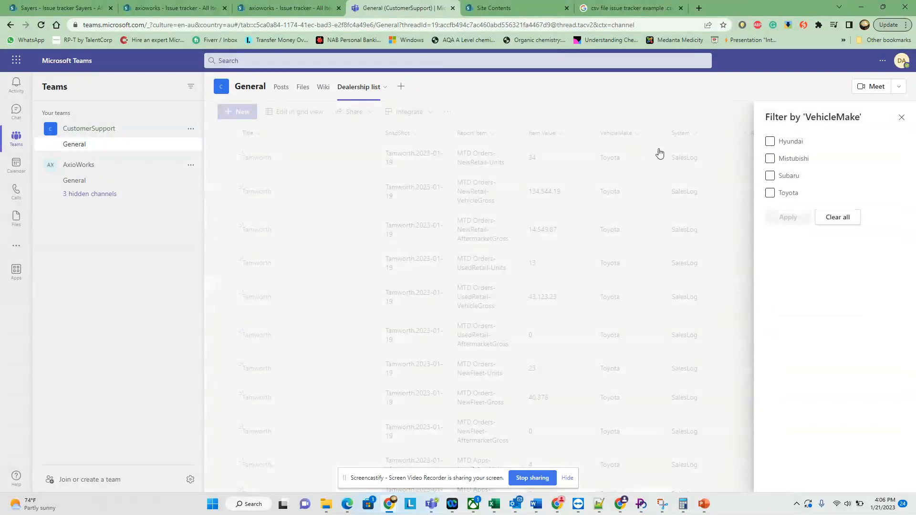
{"action": "left_click", "coordinate": [770, 141]}
{"action": "left_click", "coordinate": [770, 192]}
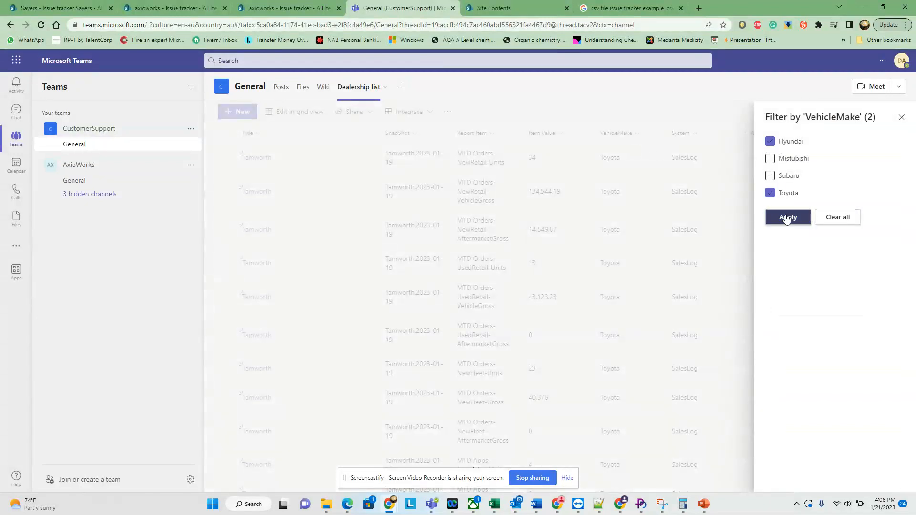
{"action": "left_click", "coordinate": [787, 217]}
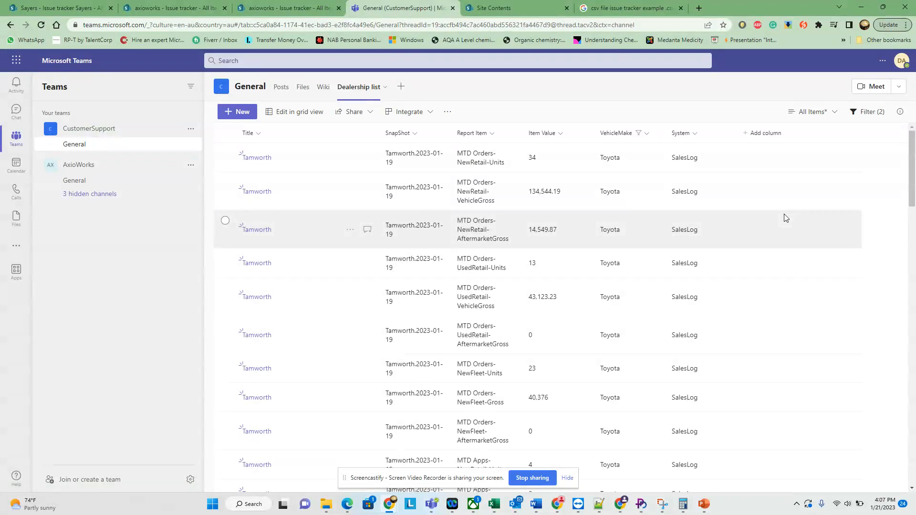
{"action": "scroll", "coordinate": [631, 293], "scroll_direction": "down", "scroll_amount": 5}
{"action": "scroll", "coordinate": [631, 292], "scroll_direction": "down", "scroll_amount": 3}
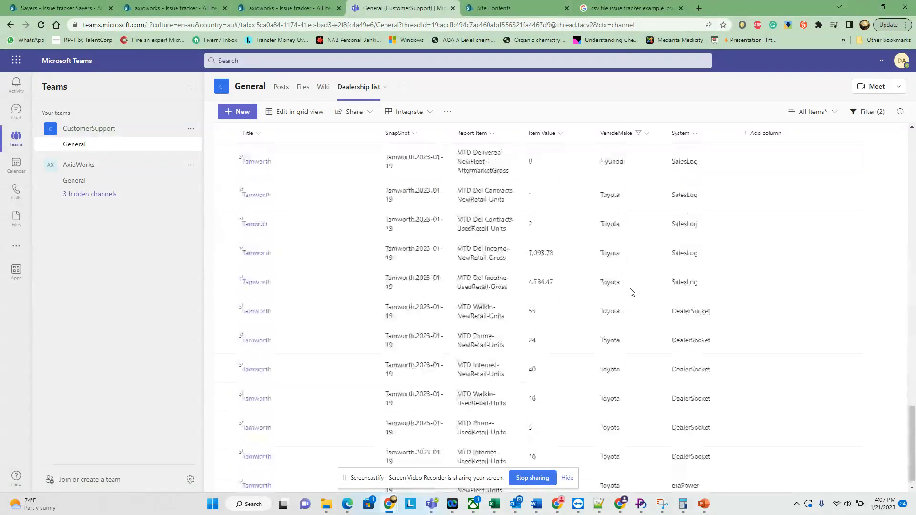
{"action": "scroll", "coordinate": [420, 176], "scroll_direction": "up", "scroll_amount": 6}
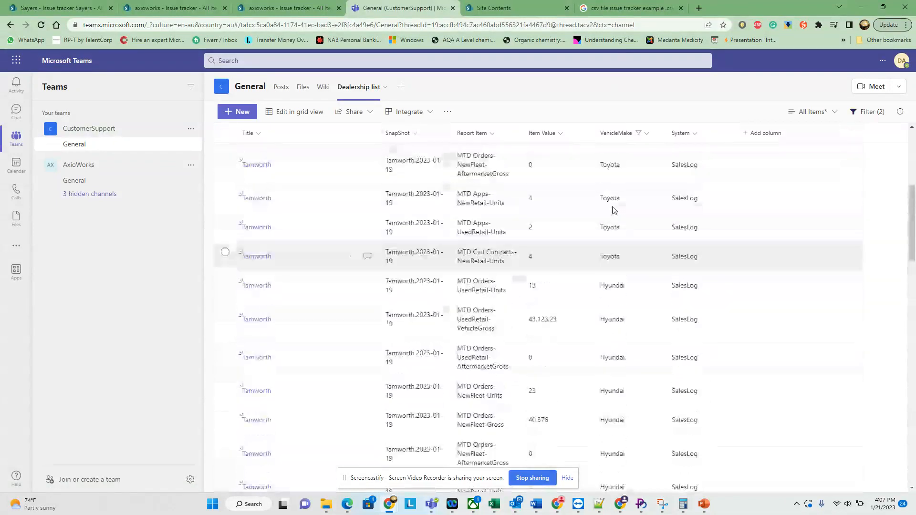
- Clear the VehicleMake filters from the Dealership list and close the filter options
{"action": "left_click", "coordinate": [878, 116]}
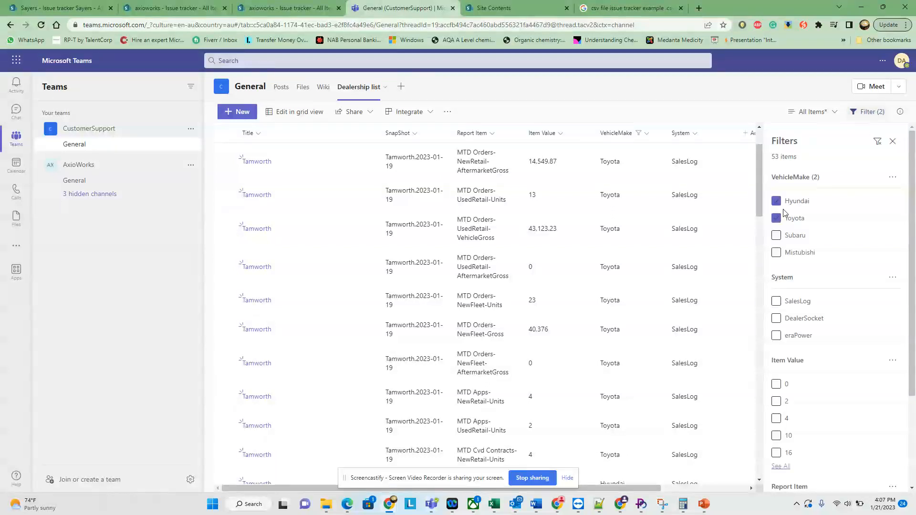
{"action": "left_click", "coordinate": [777, 201]}
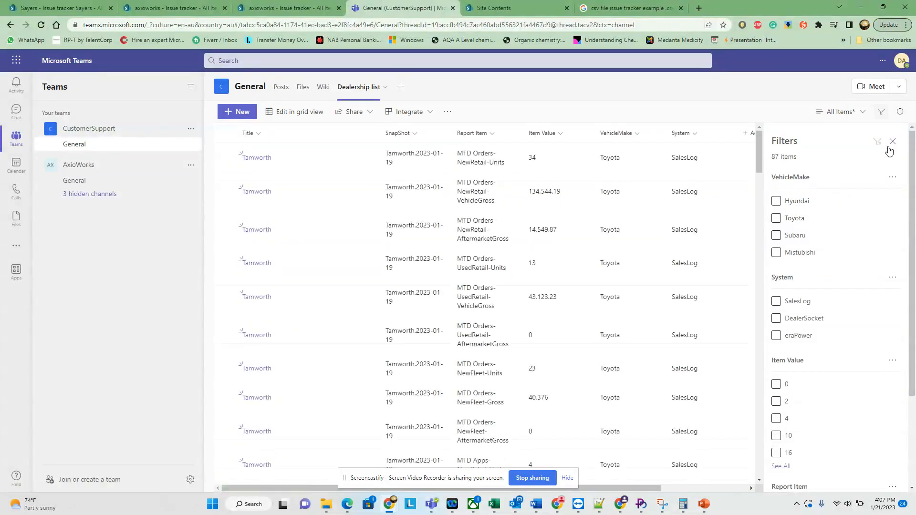
{"action": "left_click", "coordinate": [891, 143]}
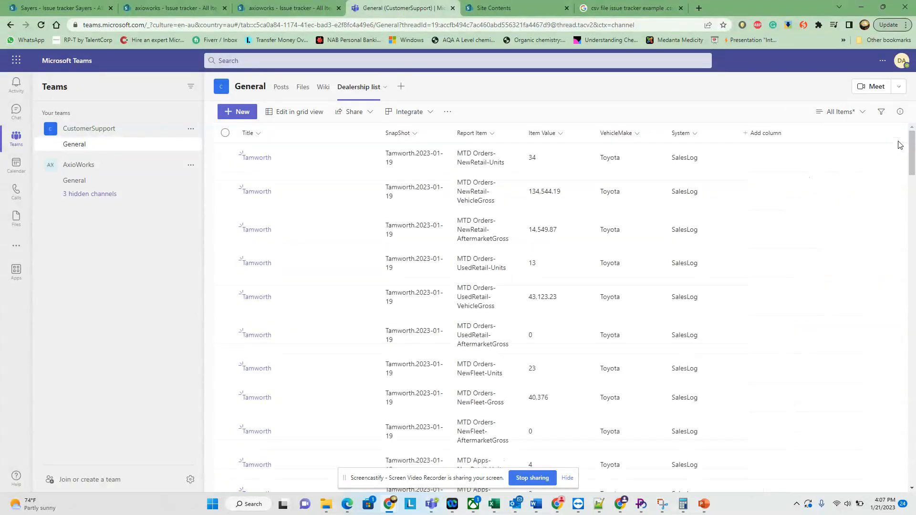
- Open the VehicleMake column for editing and add Toyota as its first choice
{"action": "left_click", "coordinate": [620, 134]}
{"action": "mouse_move", "coordinate": [646, 169]}
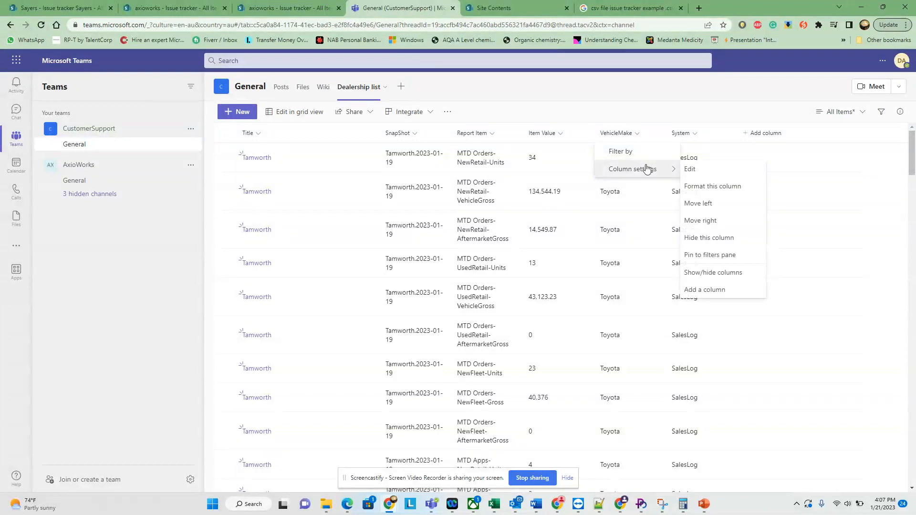
{"action": "left_click", "coordinate": [747, 171]}
{"action": "left_click", "coordinate": [808, 304]}
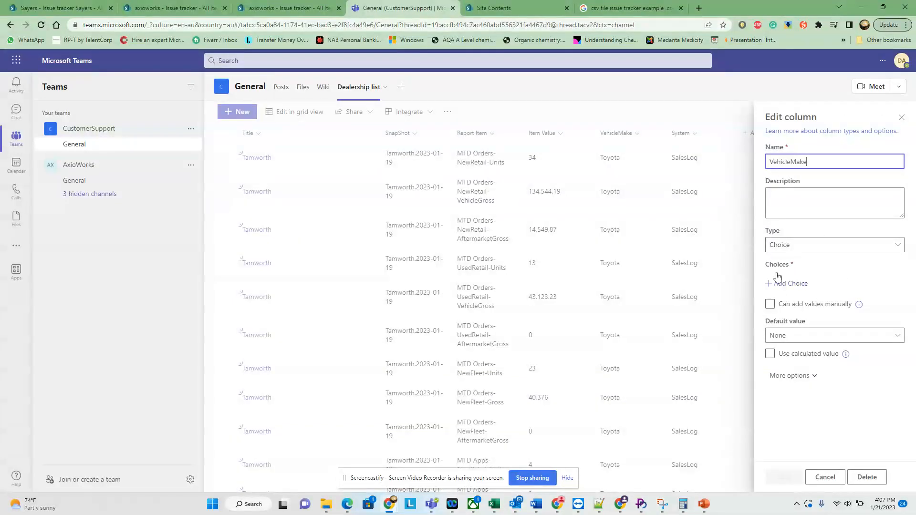
{"action": "left_click", "coordinate": [802, 285]}
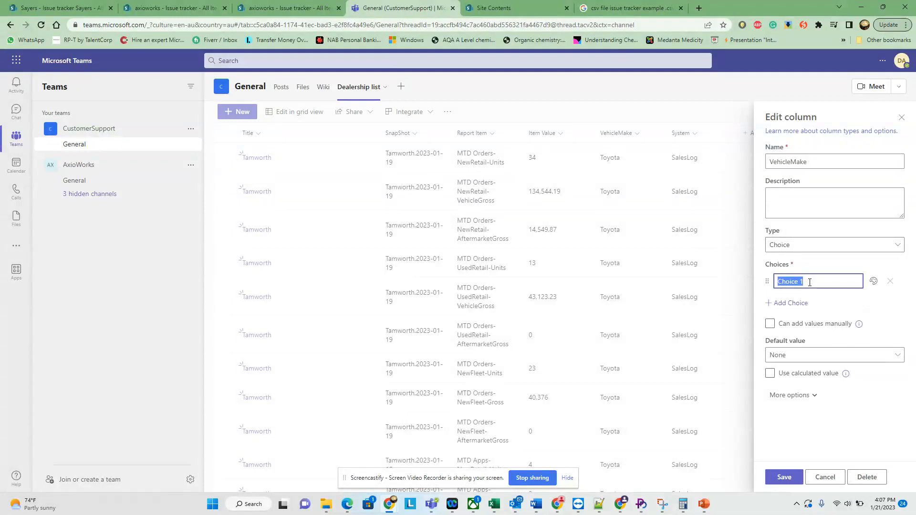
{"action": "type", "text": "Toyota"}
- Add Subari and Mistubishi as further choices of the VehicleMake column and save the column
{"action": "left_click", "coordinate": [809, 306]}
{"action": "left_click", "coordinate": [819, 300]}
{"action": "type", "text": "S"}
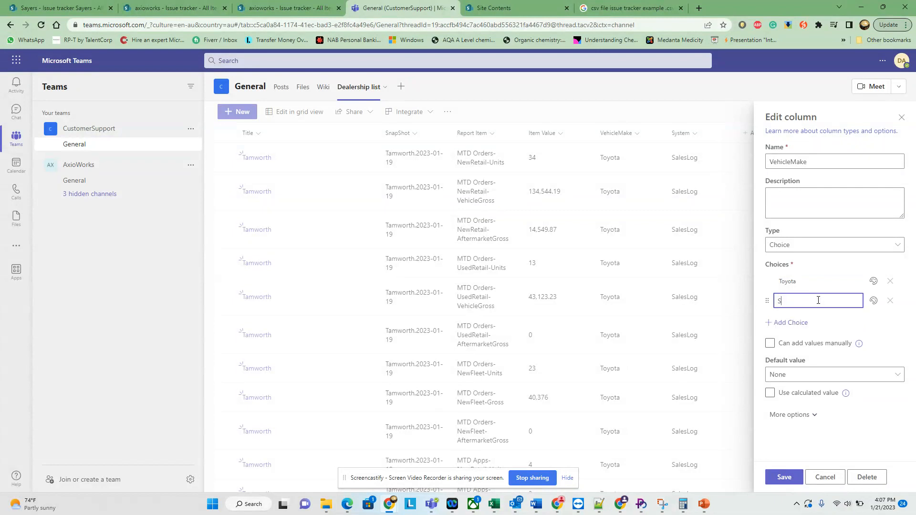
{"action": "type", "text": "ubari"}
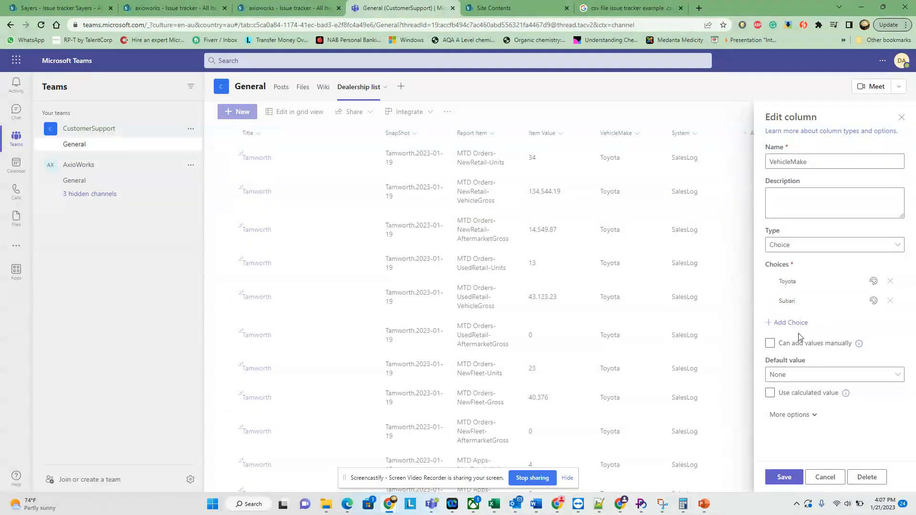
{"action": "left_click", "coordinate": [802, 323]}
{"action": "type", "text": "Mistubishi"}
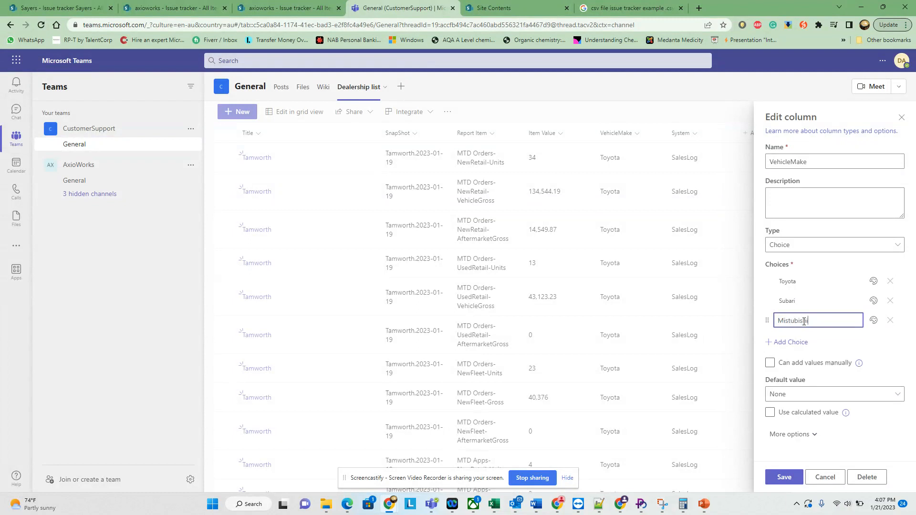
{"action": "left_click", "coordinate": [784, 477]}
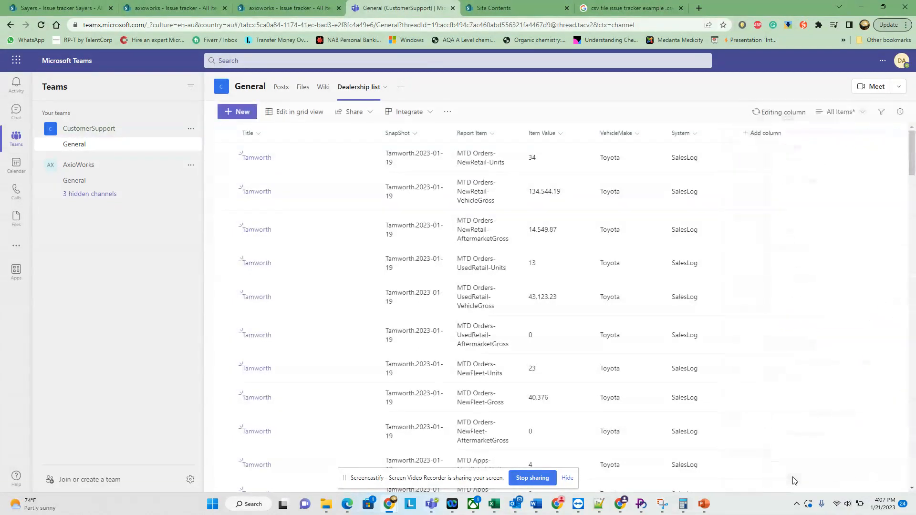
- Open the System column for editing and add SalesLog as its first choice
{"action": "left_click", "coordinate": [687, 133]}
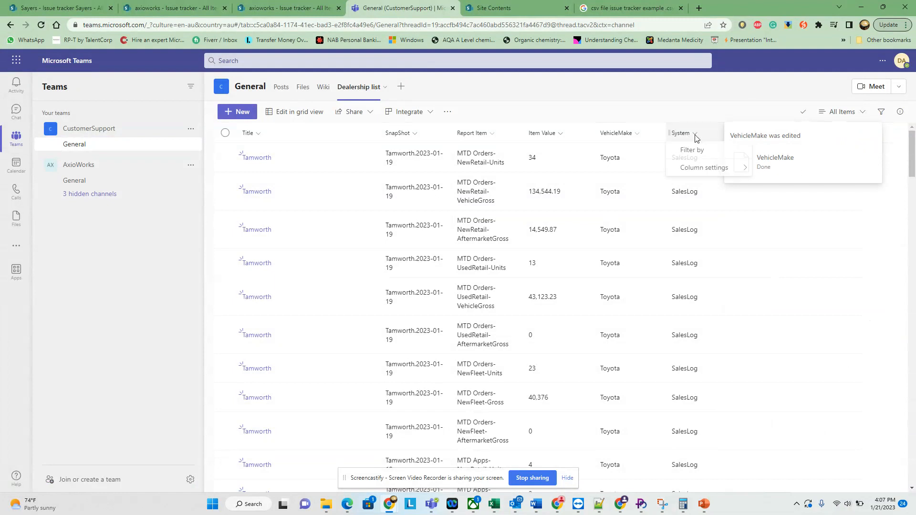
{"action": "mouse_move", "coordinate": [702, 170]}
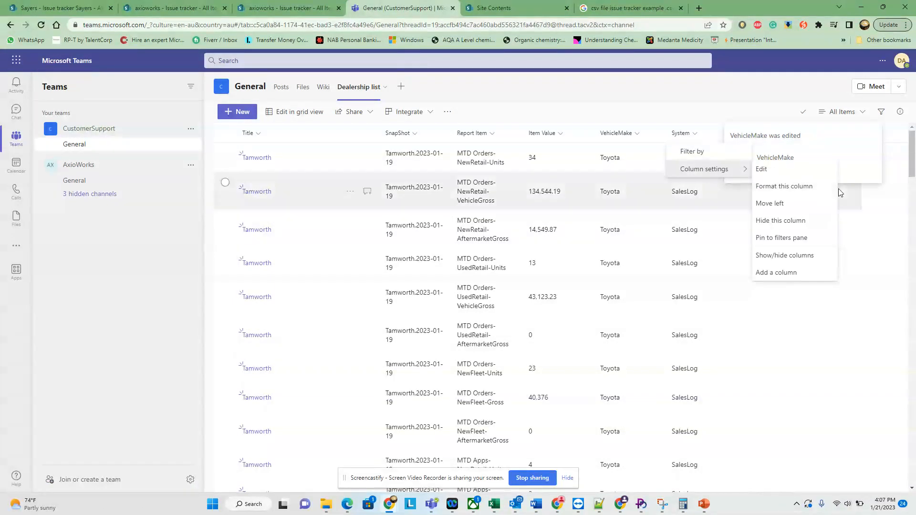
{"action": "left_click", "coordinate": [780, 171]}
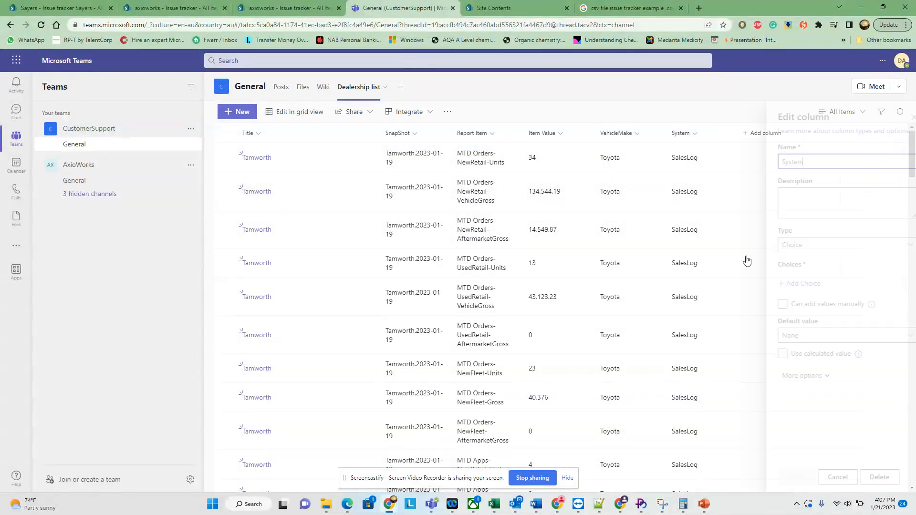
{"action": "left_click", "coordinate": [792, 284]}
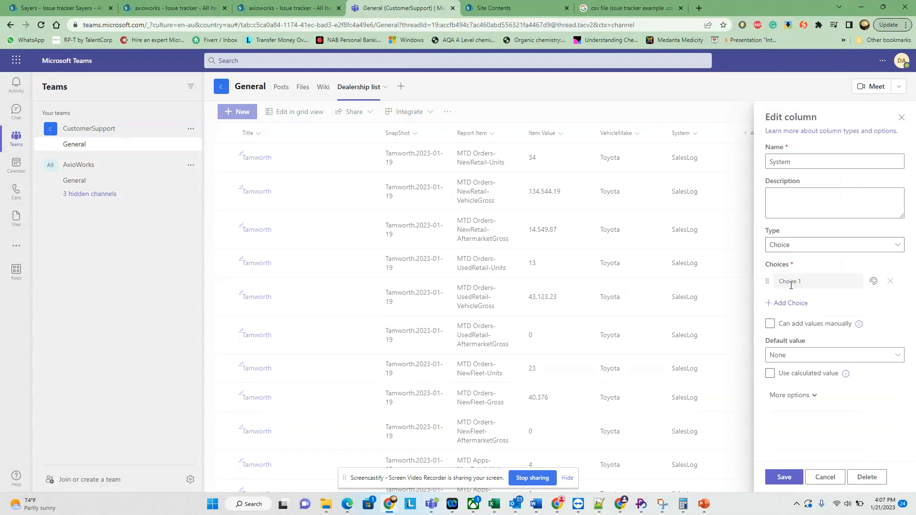
{"action": "left_click", "coordinate": [791, 283]}
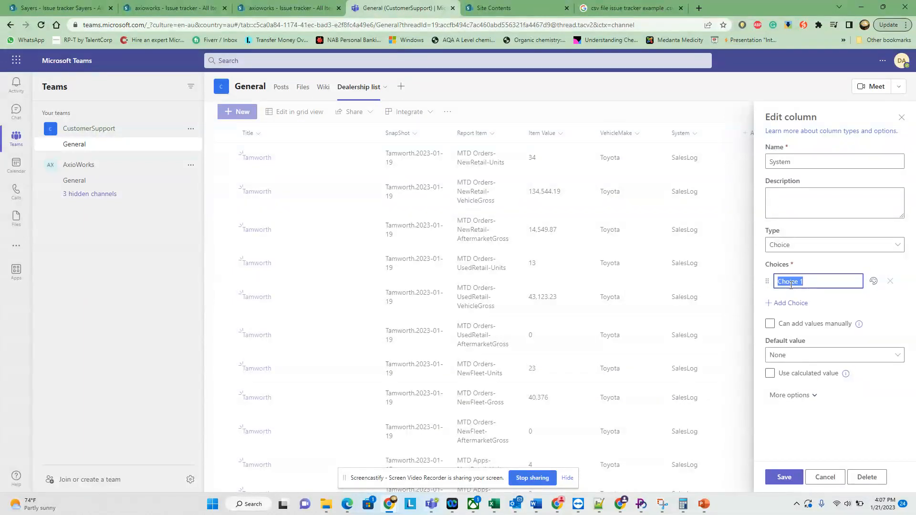
{"action": "type", "text": "SalesLog"}
- Add eraPower and DealerSocket as further choices of the System column and save the column
{"action": "left_click", "coordinate": [803, 303]}
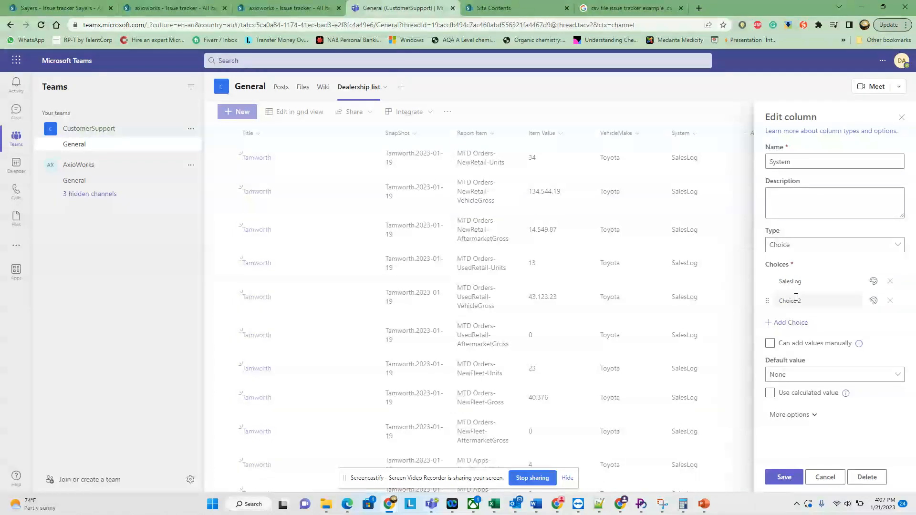
{"action": "left_click", "coordinate": [796, 297]}
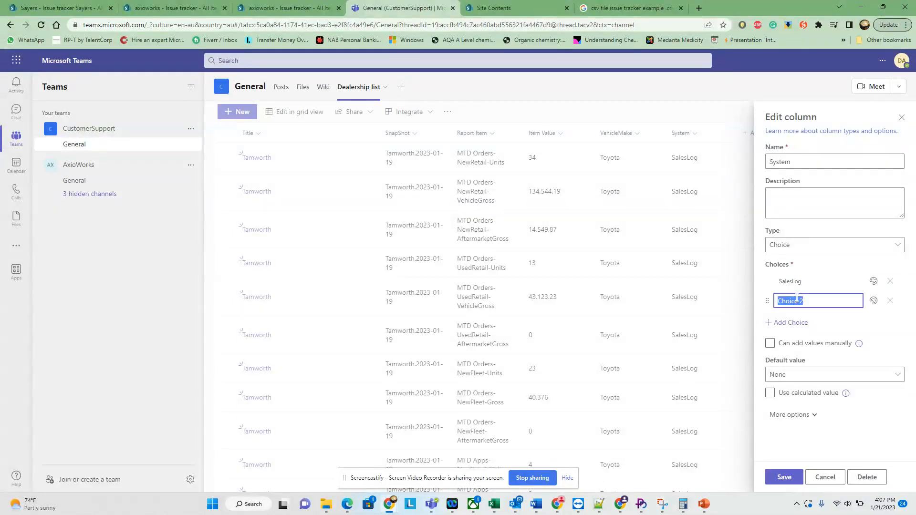
{"action": "type", "text": "eraPower"}
{"action": "left_click", "coordinate": [801, 324]}
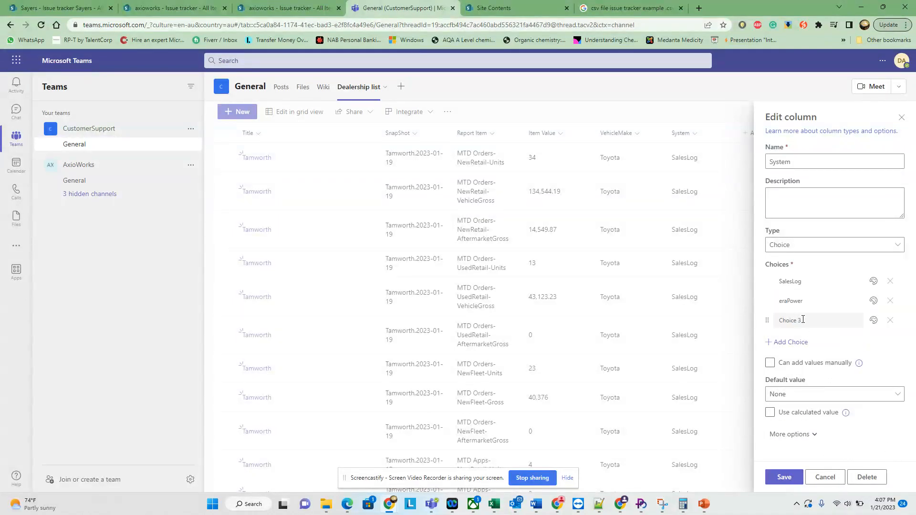
{"action": "left_click", "coordinate": [803, 320]}
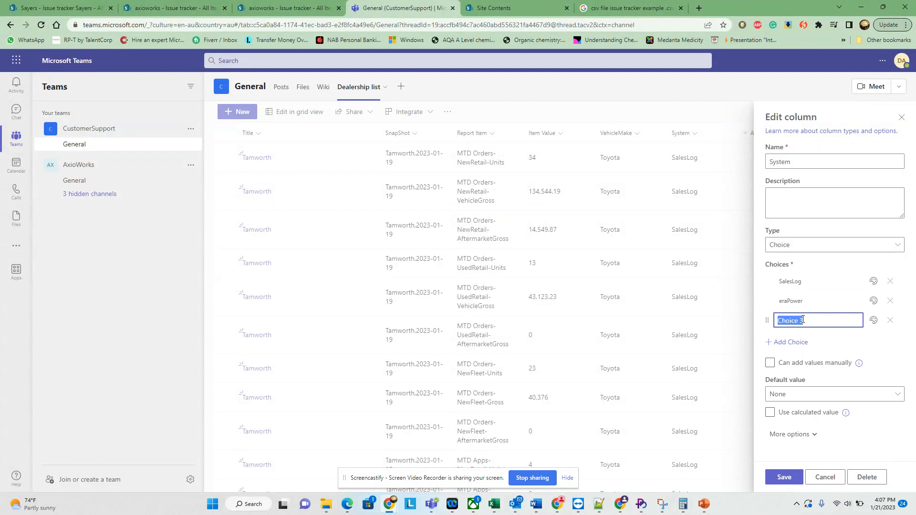
{"action": "type", "text": "DealerSocket"}
{"action": "left_click", "coordinate": [785, 479]}
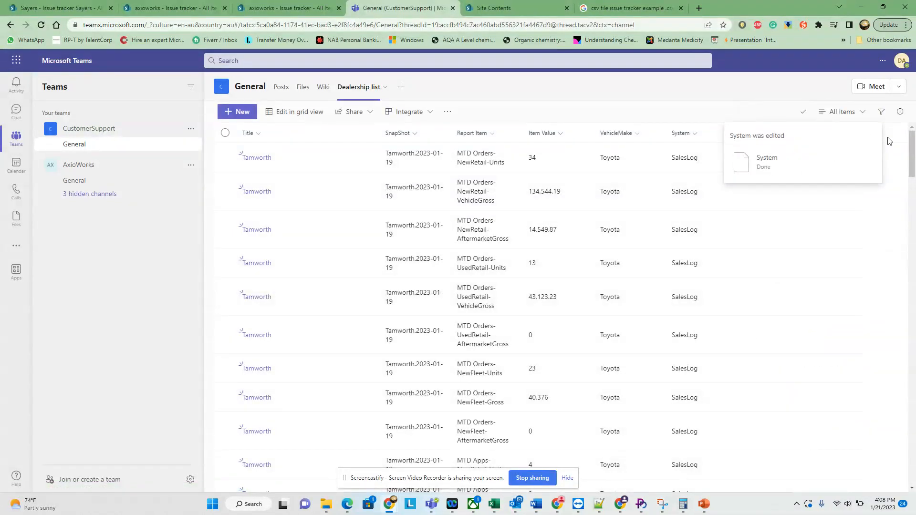
- Look through the Dealership list rows and filter the list by System to eraPower
{"action": "scroll", "coordinate": [893, 229], "scroll_direction": "down", "scroll_amount": 10}
{"action": "scroll", "coordinate": [893, 230], "scroll_direction": "down", "scroll_amount": 10}
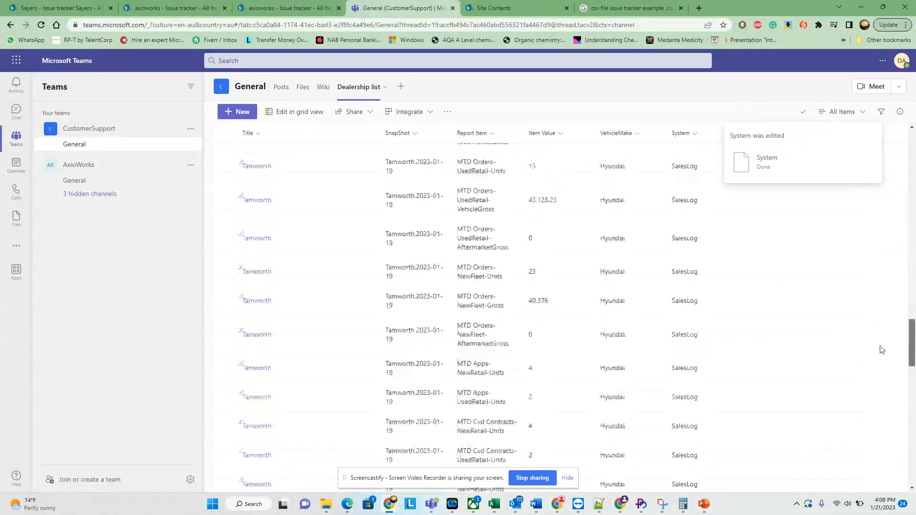
{"action": "scroll", "coordinate": [878, 361], "scroll_direction": "up", "scroll_amount": 20}
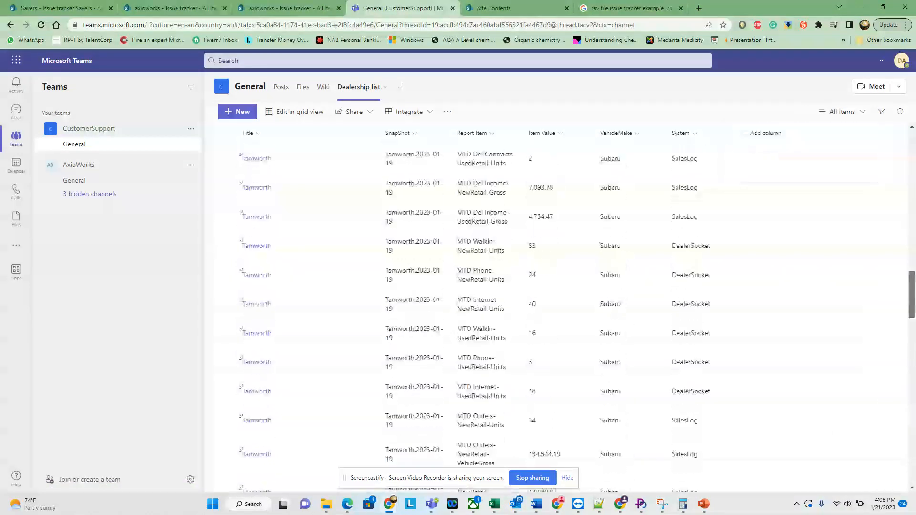
{"action": "left_click", "coordinate": [691, 133]}
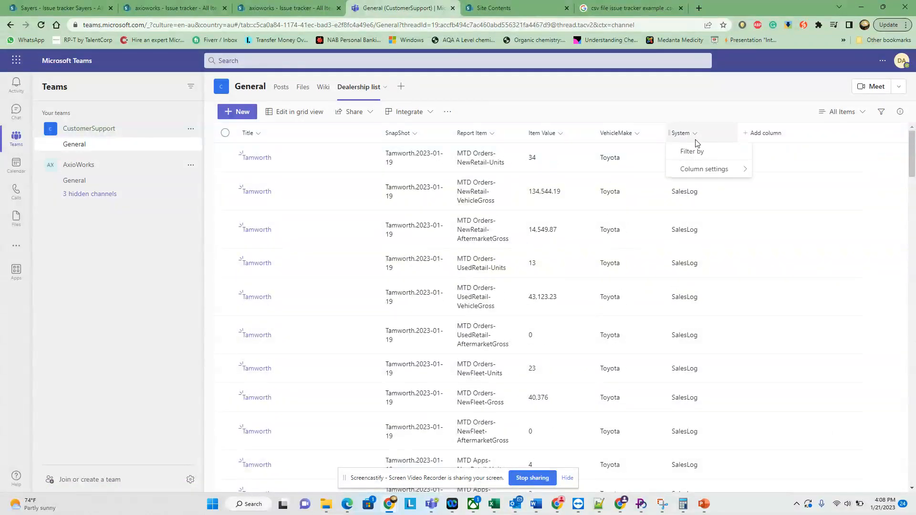
{"action": "left_click", "coordinate": [693, 149]}
{"action": "left_click", "coordinate": [772, 176]}
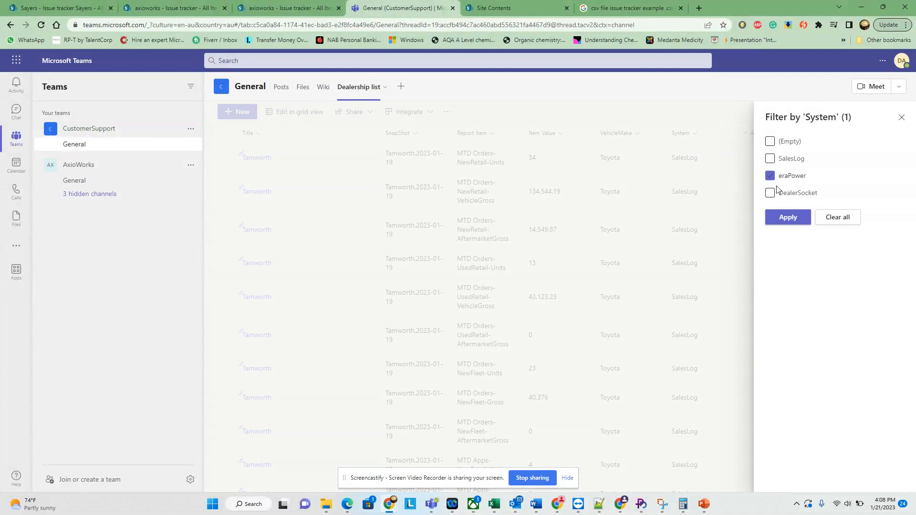
{"action": "left_click", "coordinate": [788, 217]}
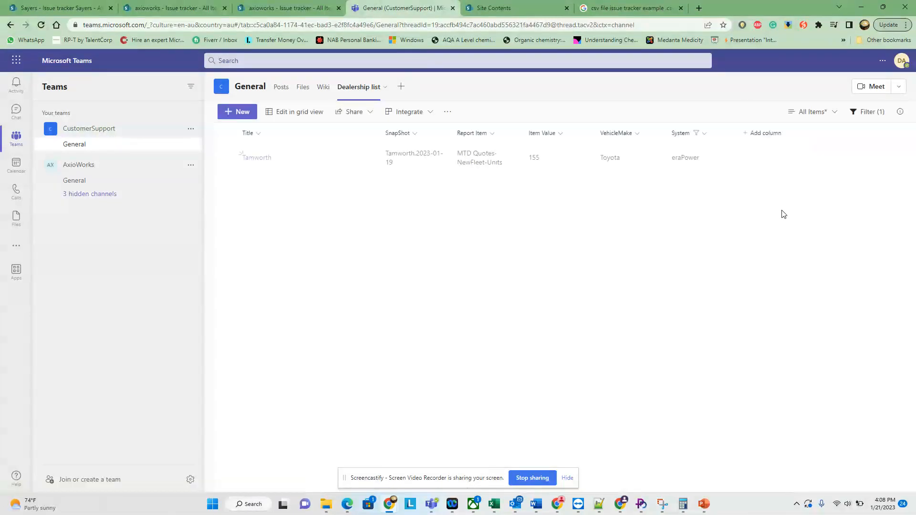
{"action": "left_click", "coordinate": [690, 133]}
{"action": "left_click", "coordinate": [688, 151]}
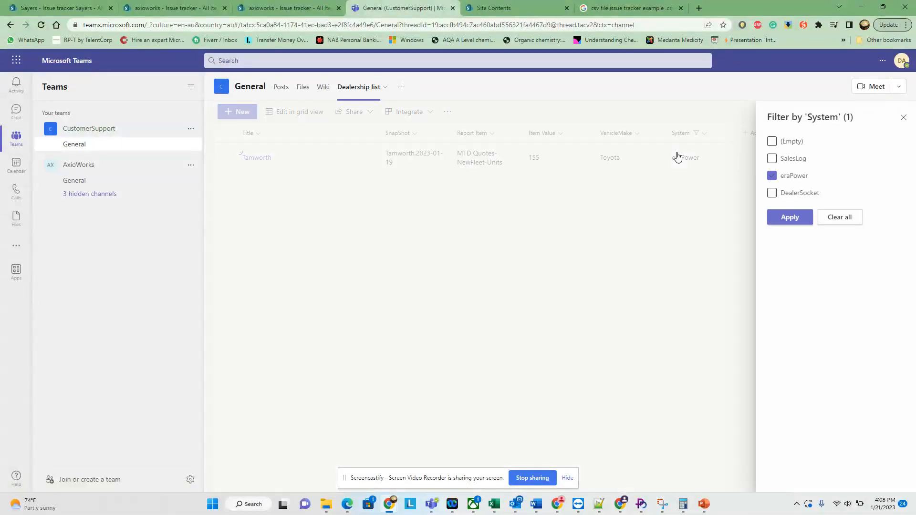
{"action": "left_click", "coordinate": [843, 215]}
{"action": "left_click", "coordinate": [904, 121]}
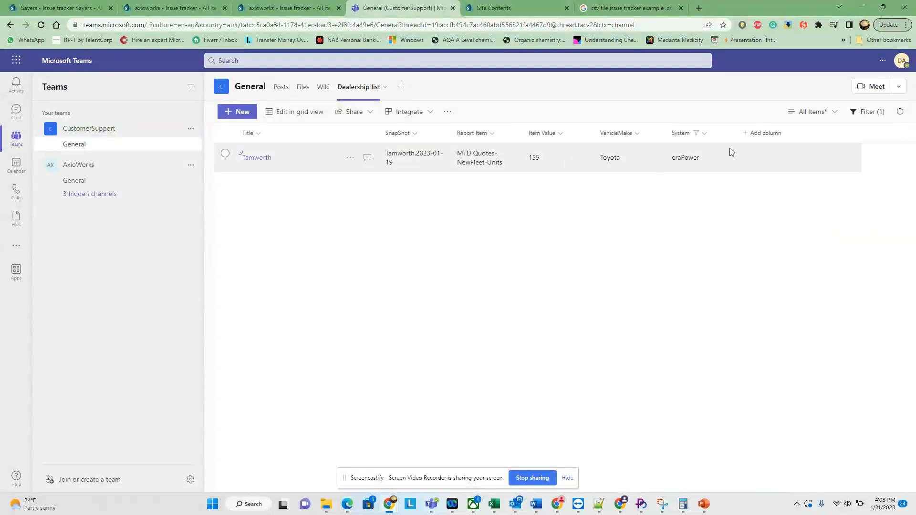
- Remove eraPower from the System filter and apply the change to the Dealership list
{"action": "left_click", "coordinate": [703, 135]}
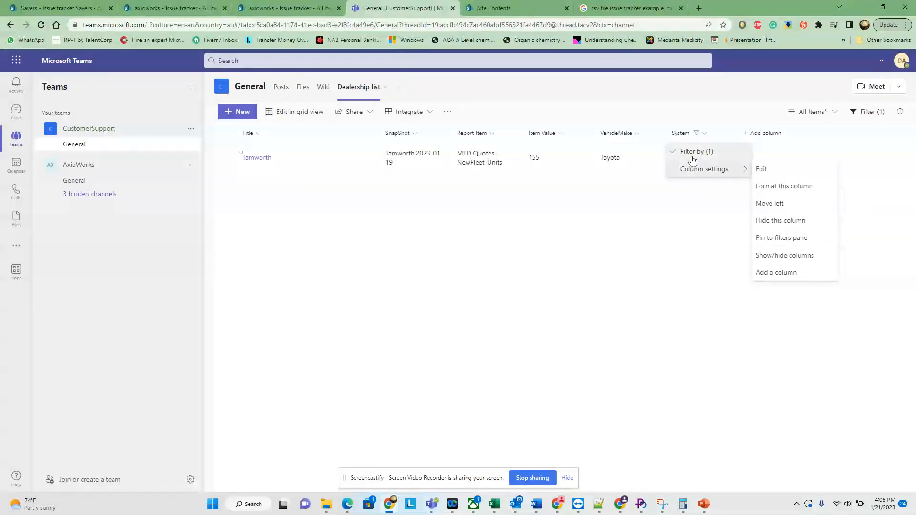
{"action": "left_click", "coordinate": [690, 152]}
{"action": "left_click", "coordinate": [770, 176]}
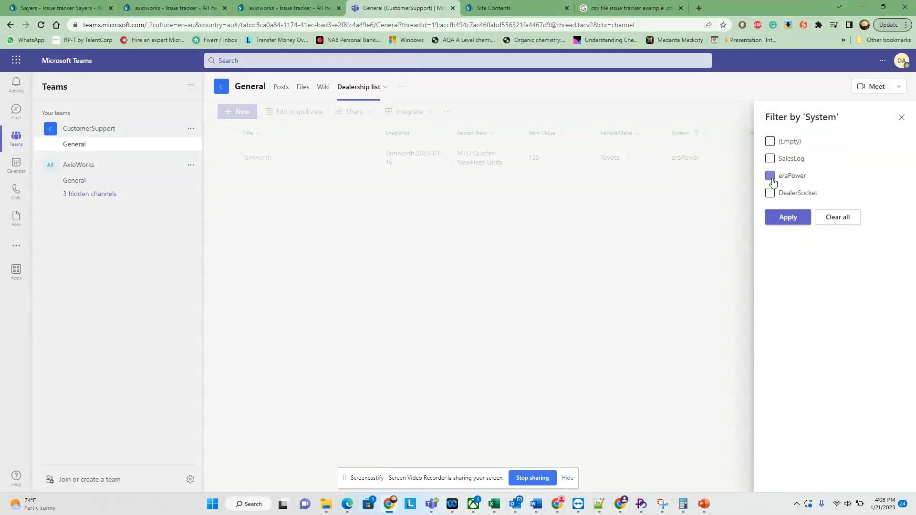
{"action": "left_click", "coordinate": [780, 216]}
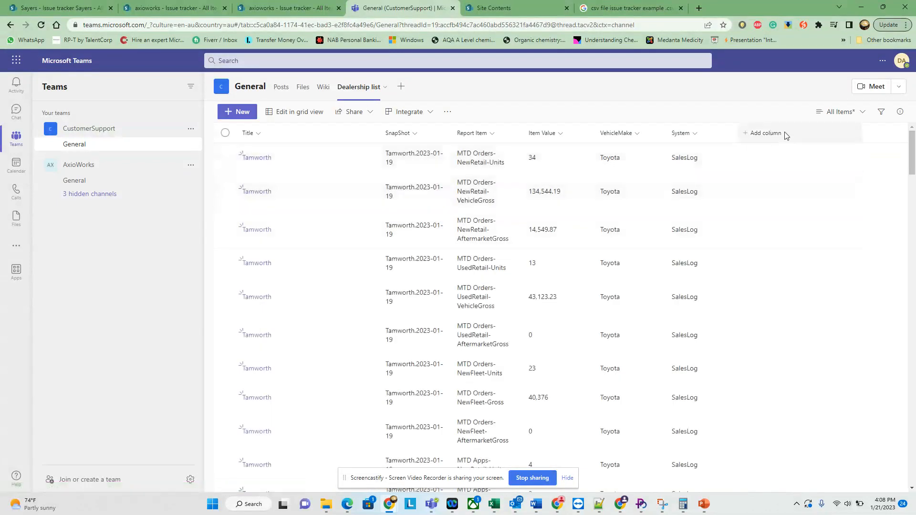
- Add a Person column named ReportedBy to the Dealership list and save it
{"action": "left_click", "coordinate": [781, 134]}
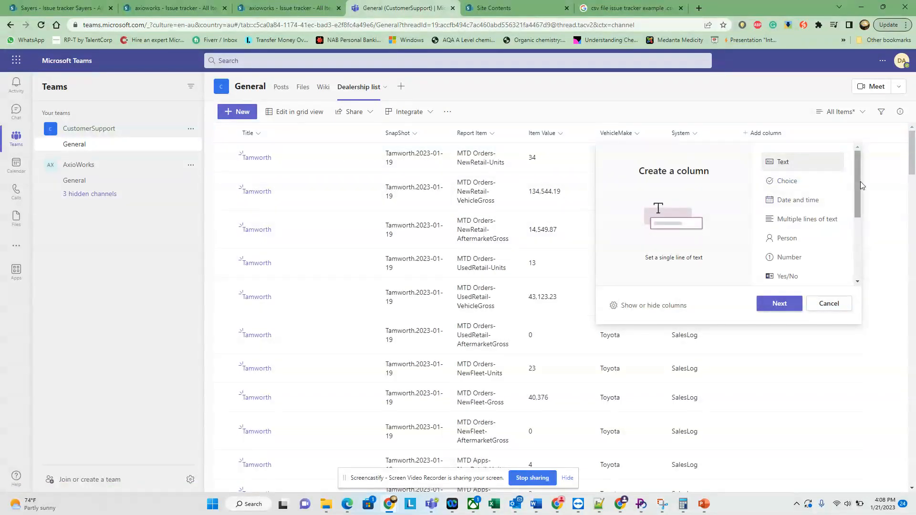
{"action": "left_click", "coordinate": [817, 239]}
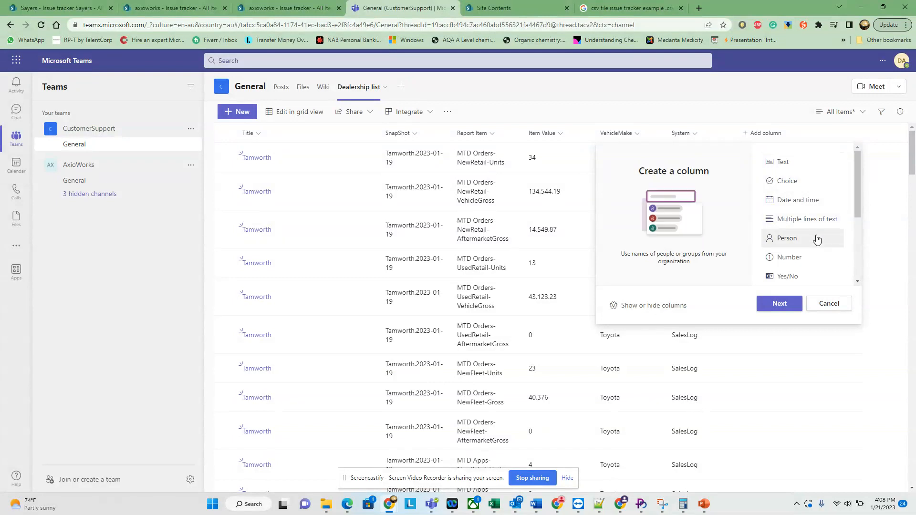
{"action": "left_click", "coordinate": [780, 304]}
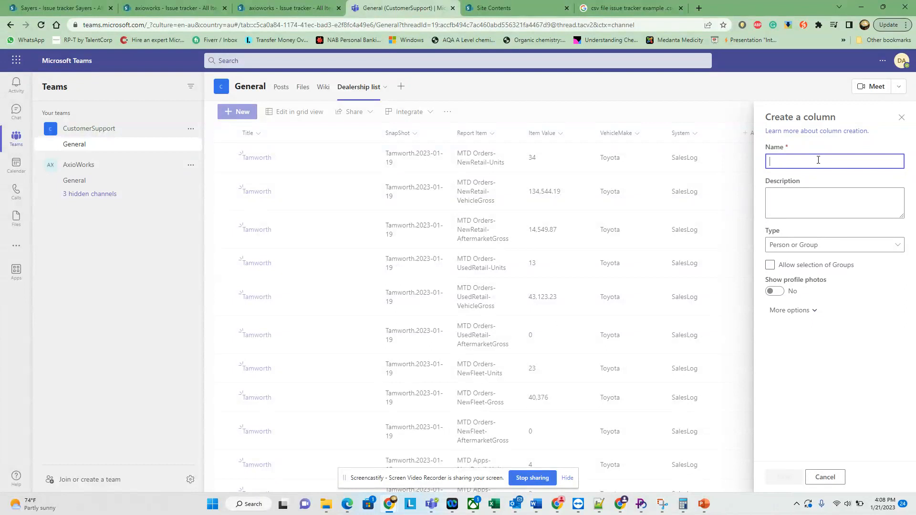
{"action": "type", "text": "ReportedBy"}
{"action": "left_click", "coordinate": [792, 478]}
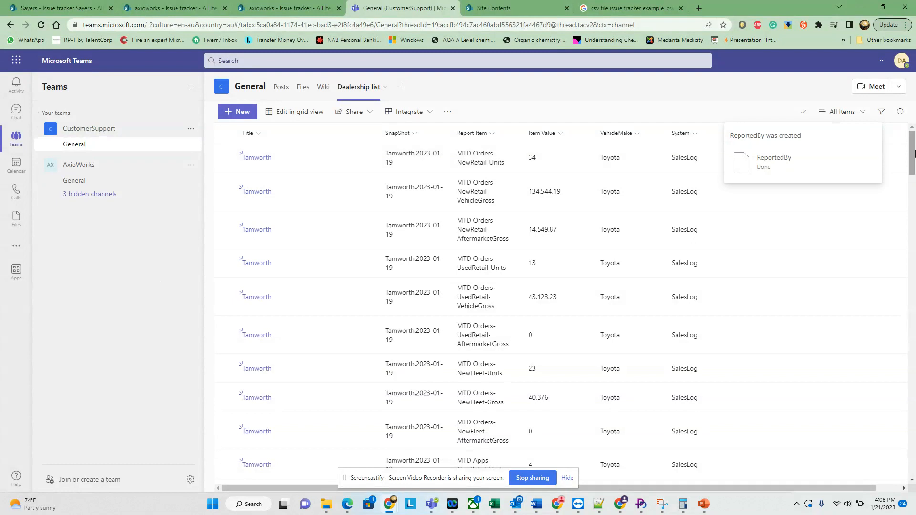
- Export the Dealership list to CSV, save it in Downloads as Dealership list, and dismiss the browser notification
{"action": "left_click", "coordinate": [449, 113]}
{"action": "mouse_move", "coordinate": [473, 131]}
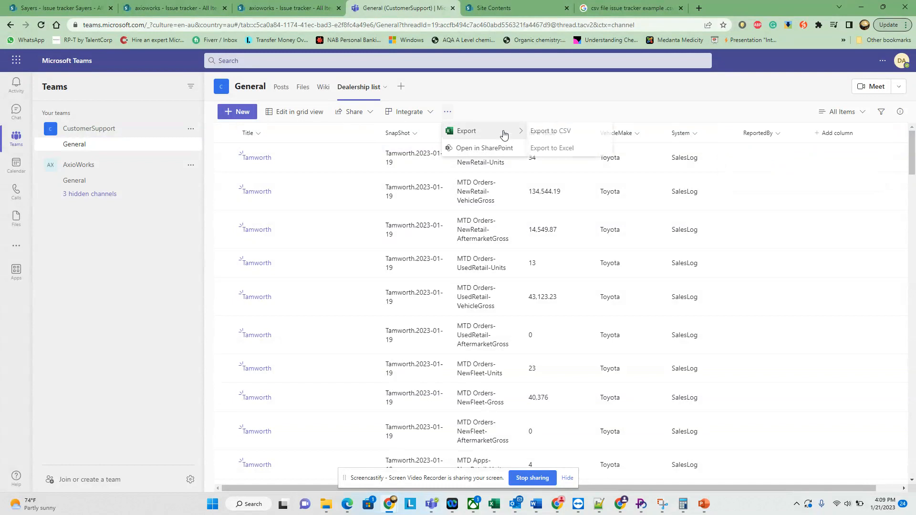
{"action": "left_click", "coordinate": [559, 137]}
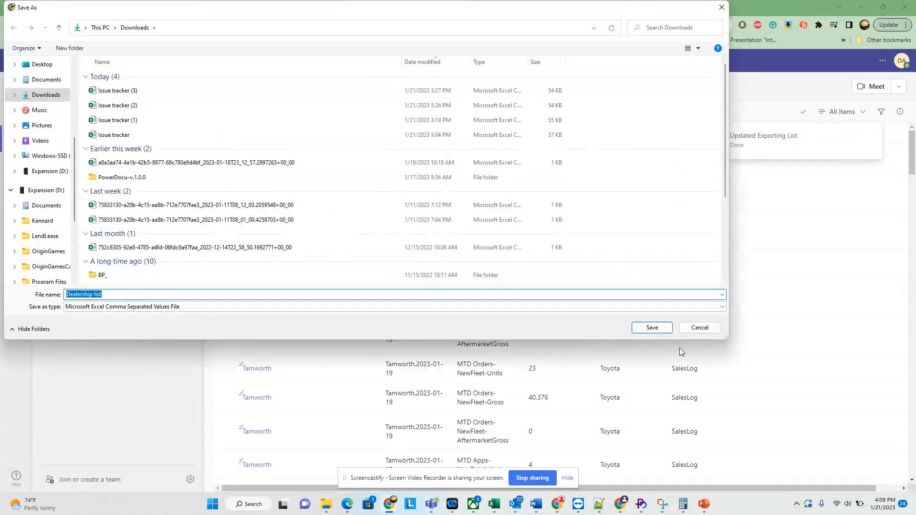
{"action": "left_click", "coordinate": [652, 328]}
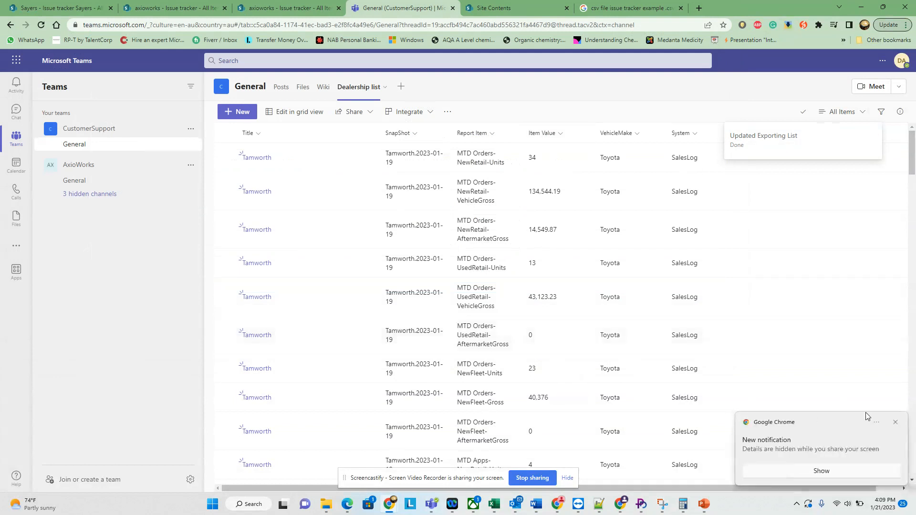
{"action": "left_click", "coordinate": [895, 425]}
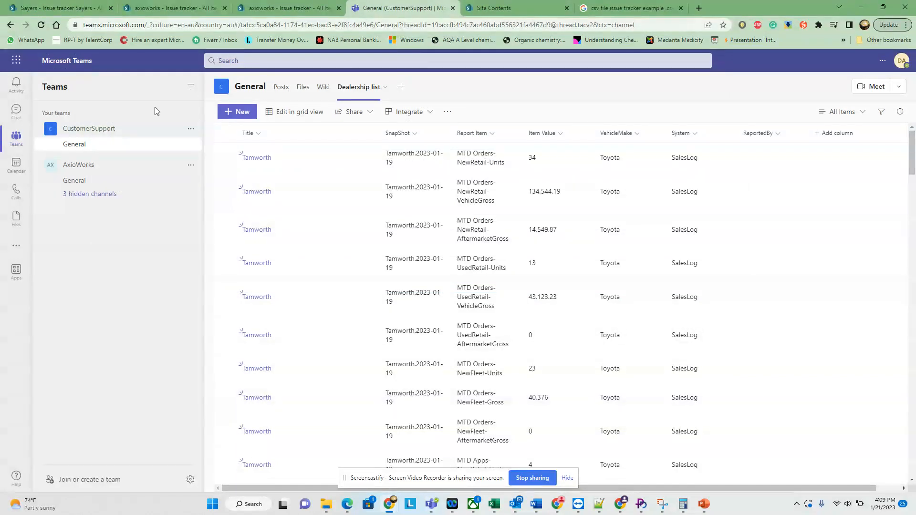
- Open Lists in the AxioWorks team's General channel and start creating a list from a CSV file
{"action": "left_click", "coordinate": [93, 168]}
{"action": "left_click", "coordinate": [78, 167]}
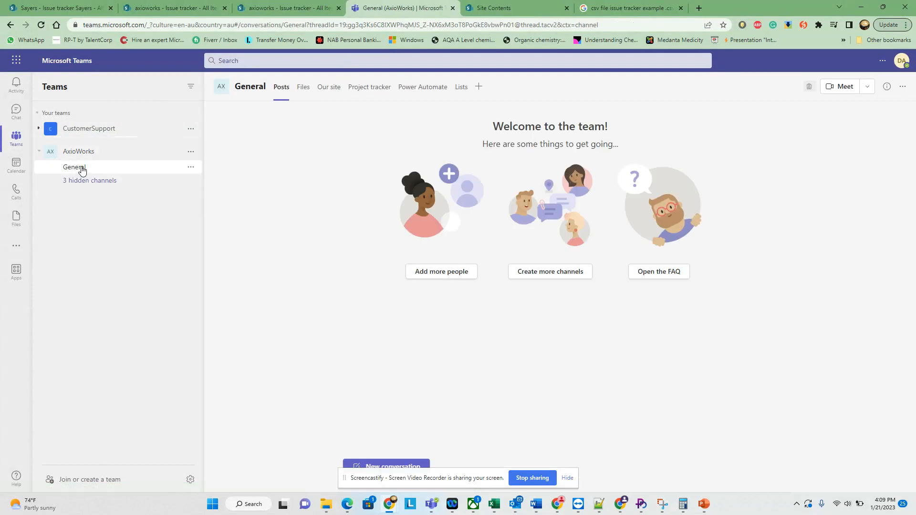
{"action": "left_click", "coordinate": [461, 88]}
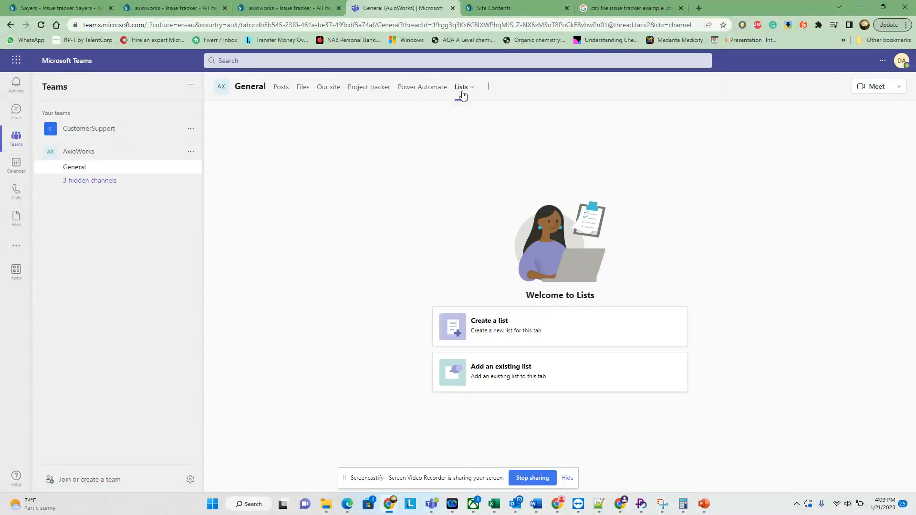
{"action": "left_click", "coordinate": [506, 329]}
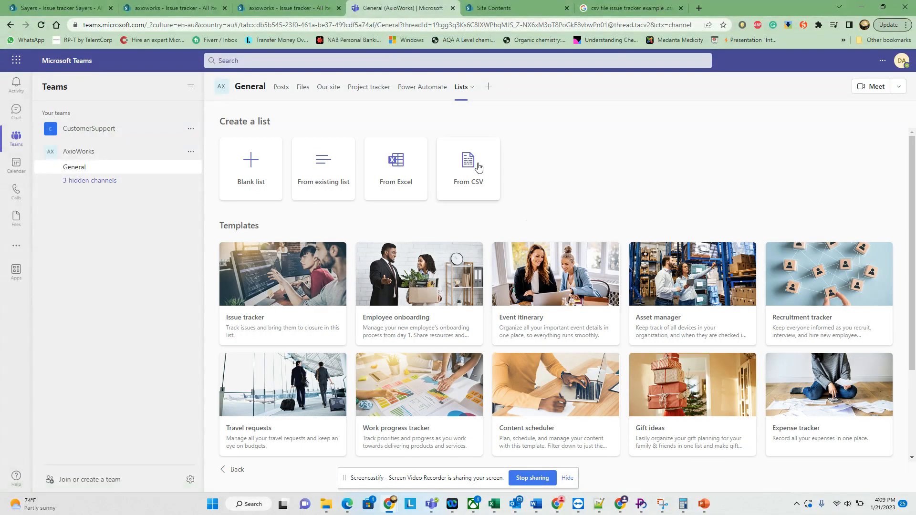
{"action": "left_click", "coordinate": [478, 167]}
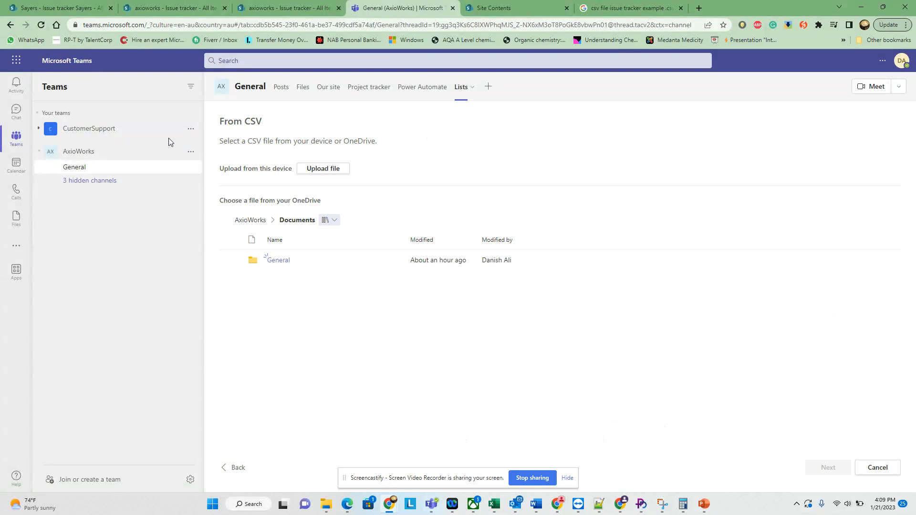
- Upload the exported Dealership list CSV from Downloads and review the column types of the imported data
{"action": "left_click", "coordinate": [328, 170]}
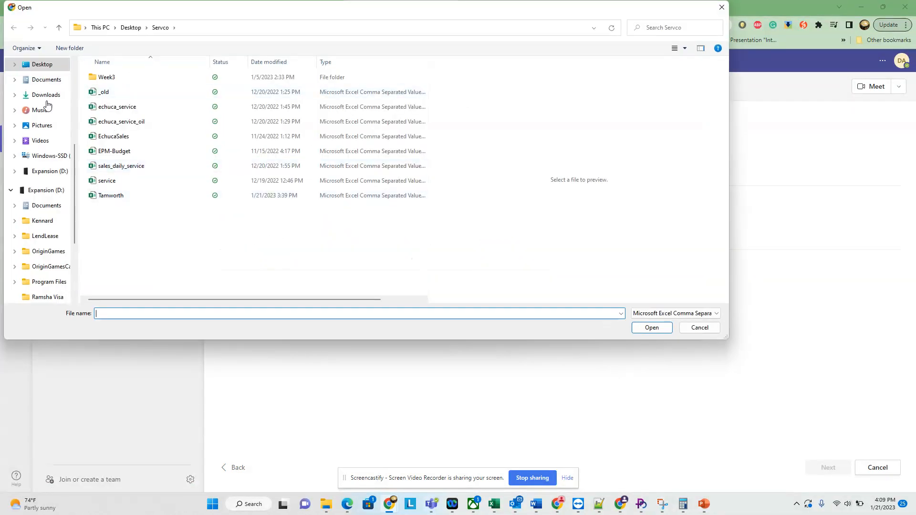
{"action": "left_click", "coordinate": [48, 94]}
{"action": "double_click", "coordinate": [133, 91]}
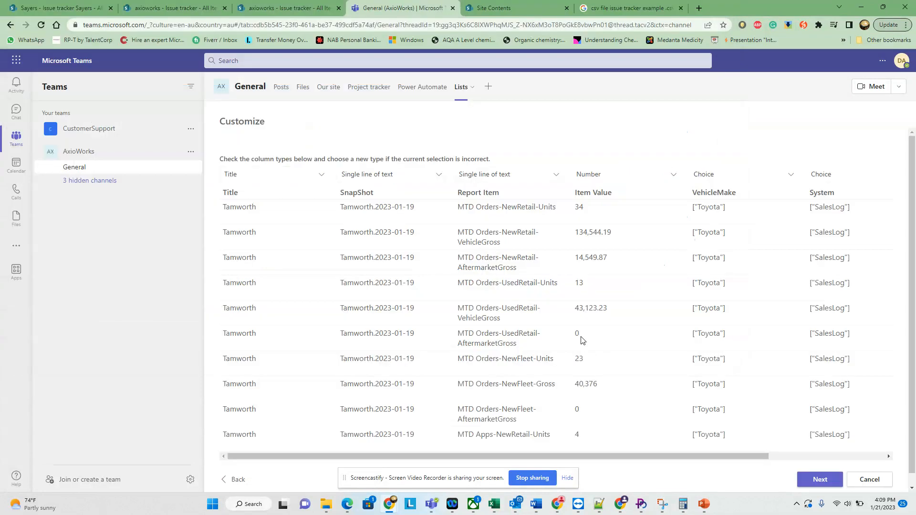
{"action": "left_click_drag", "start_coordinate": [648, 458], "coordinate": [548, 467]}
{"action": "left_click_drag", "start_coordinate": [757, 454], "coordinate": [628, 248]}
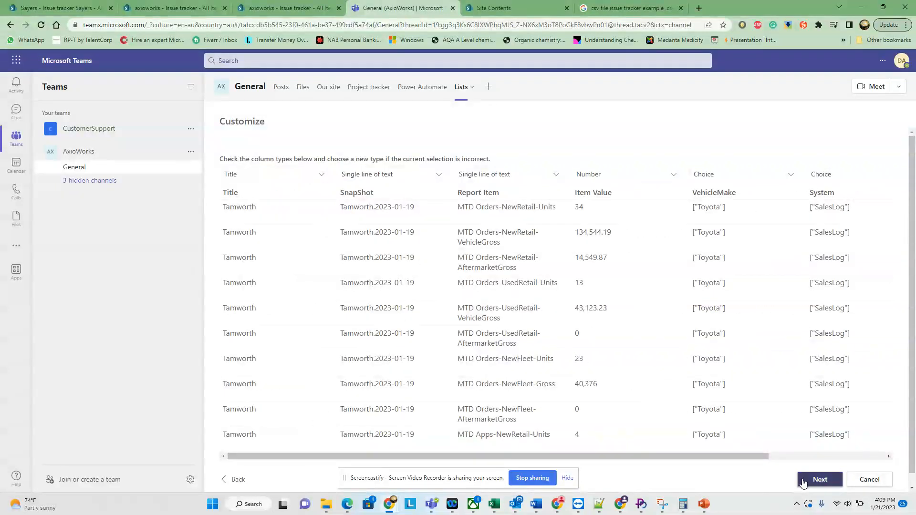
- Accept the column types and create the list as Dealership list AxioWorks with the purple color and the bank building icon
{"action": "left_click", "coordinate": [820, 480]}
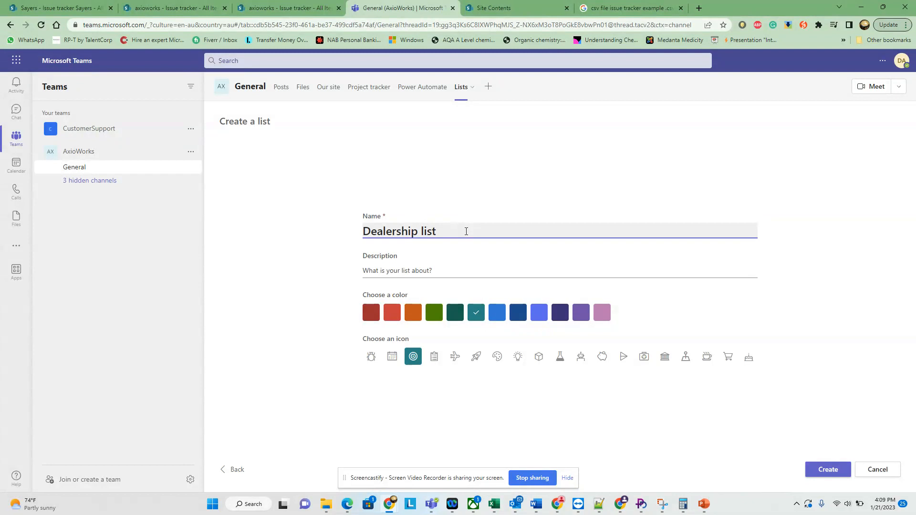
{"action": "type", "text": "AxioWorks"}
{"action": "left_click", "coordinate": [580, 315]}
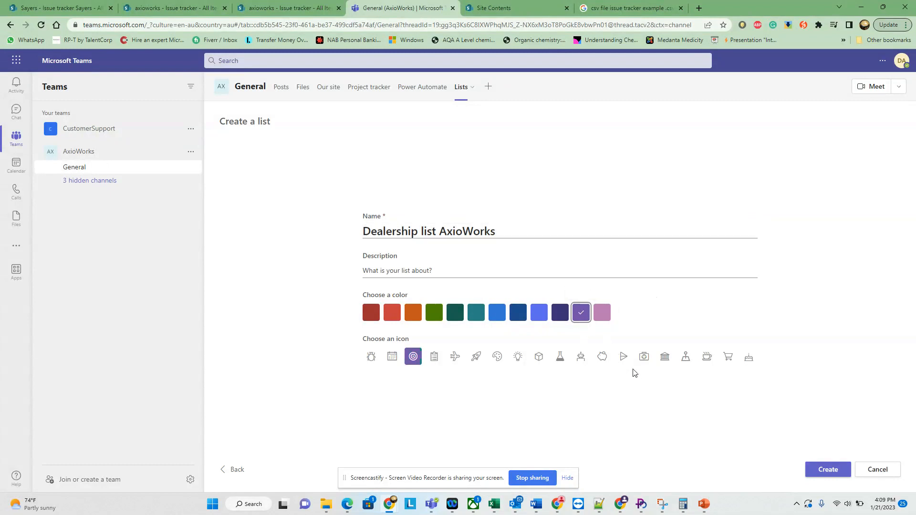
{"action": "left_click", "coordinate": [665, 357]}
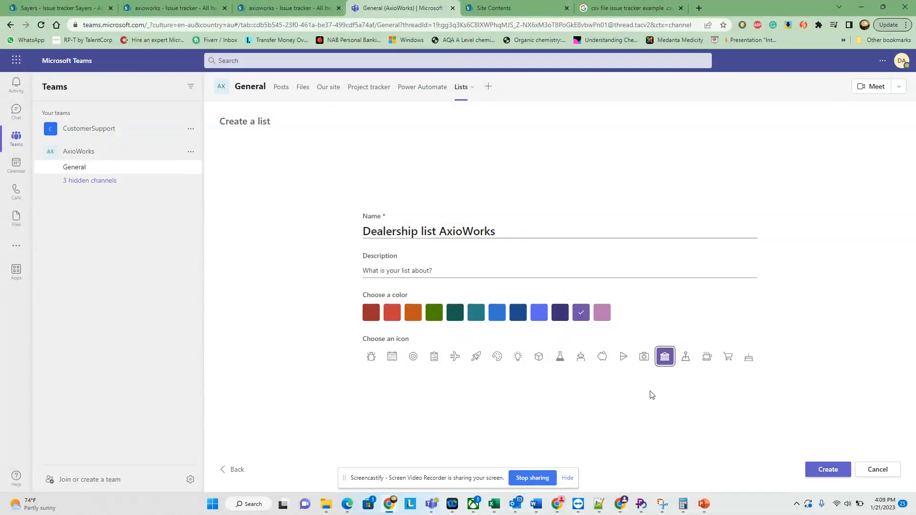
{"action": "left_click", "coordinate": [828, 474]}
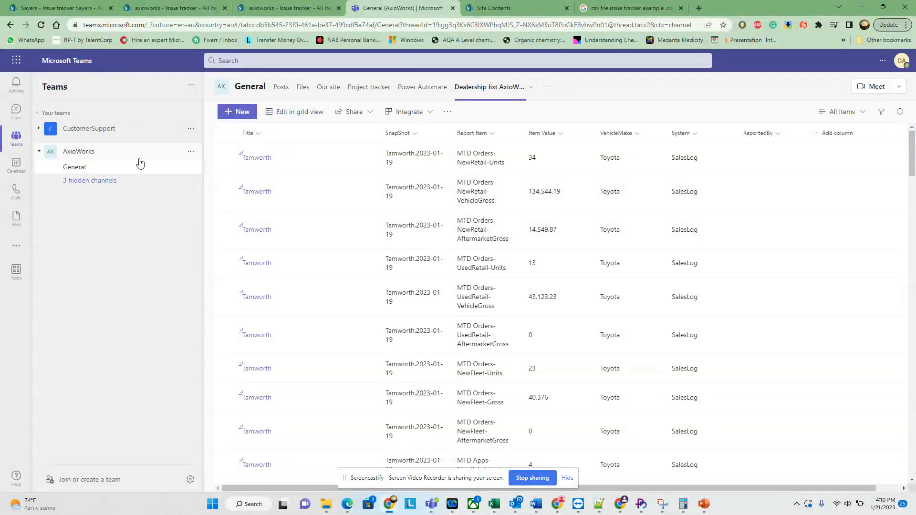
- Review the System column's settings and choices in the new list, and close them without making changes
{"action": "left_click", "coordinate": [688, 136]}
{"action": "mouse_move", "coordinate": [702, 170]}
{"action": "left_click", "coordinate": [755, 170]}
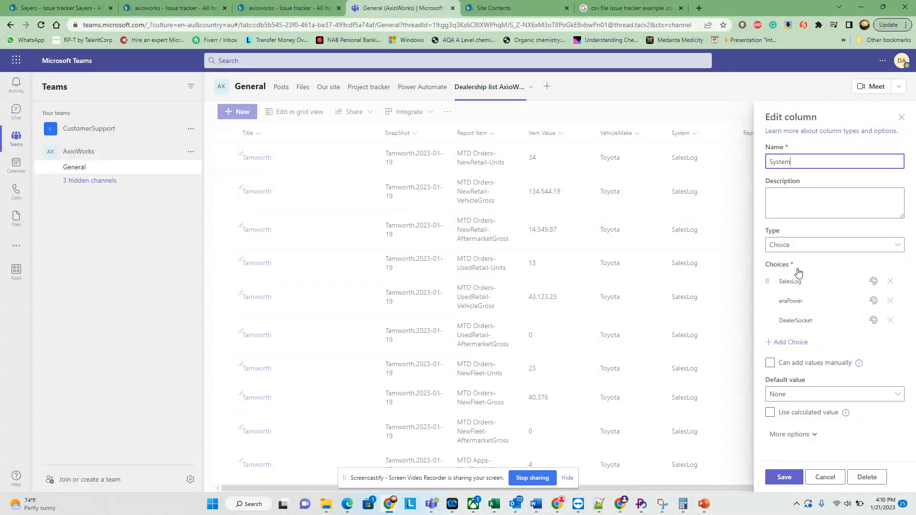
{"action": "left_click", "coordinate": [901, 118]}
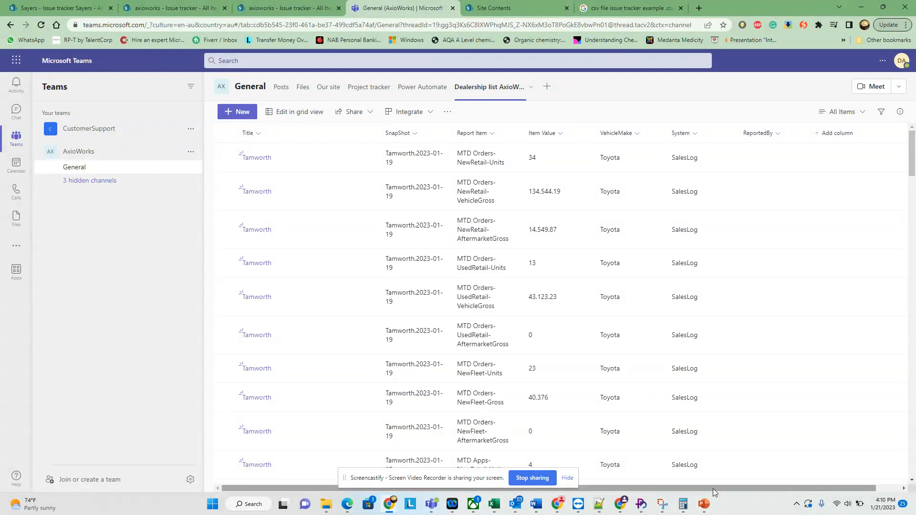
{"action": "left_click_drag", "start_coordinate": [713, 488], "coordinate": [620, 489]}
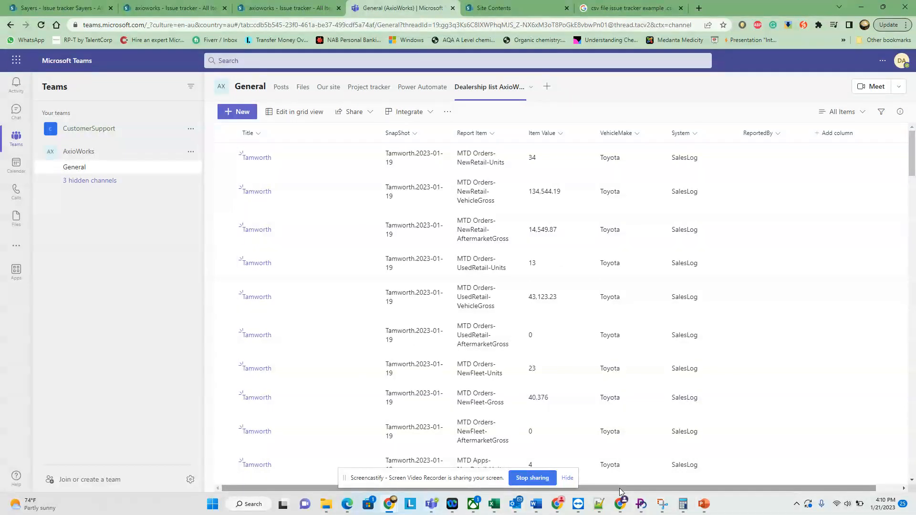